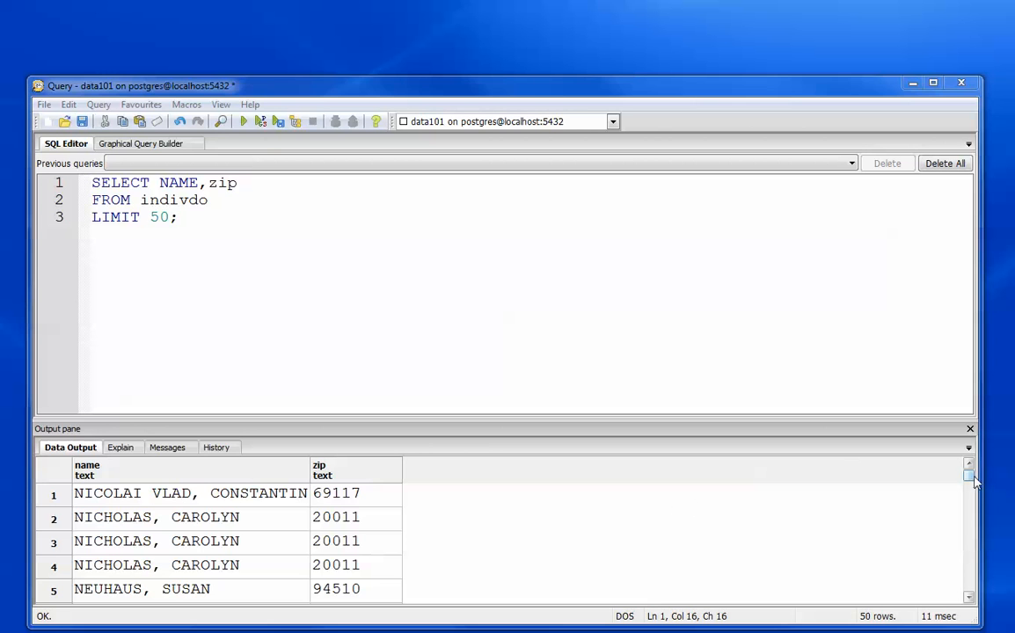
# - Examine the name and zip query results, and consult the split_part entry in the PostgreSQL string functions documentation
pyautogui.moveTo(973, 480); pyautogui.dragTo(970, 501)
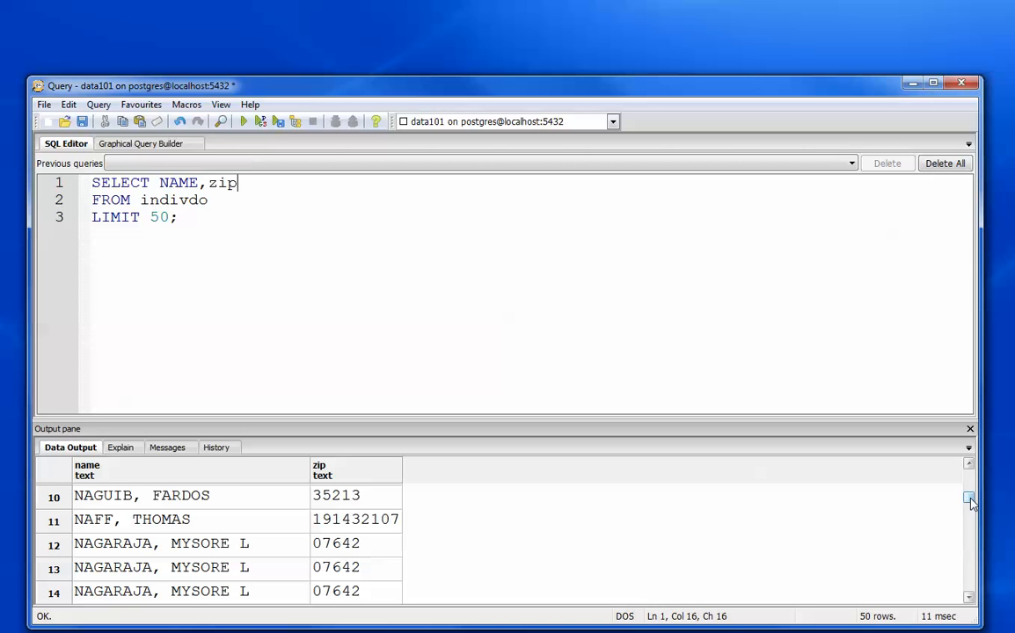
pyautogui.moveTo(970, 499); pyautogui.dragTo(970, 486)
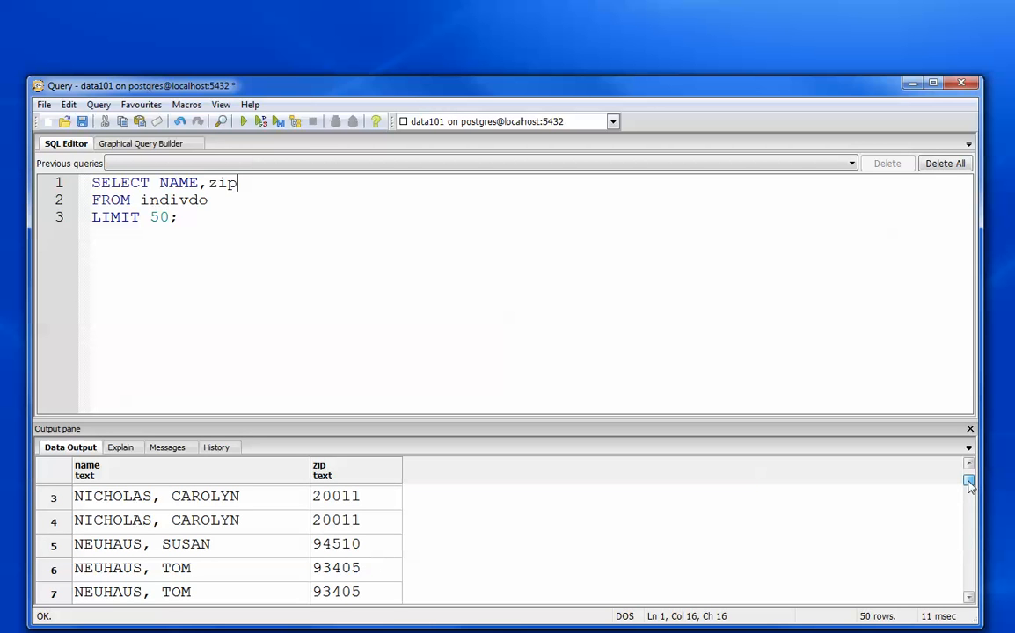
pyautogui.moveTo(970, 486); pyautogui.dragTo(969, 475)
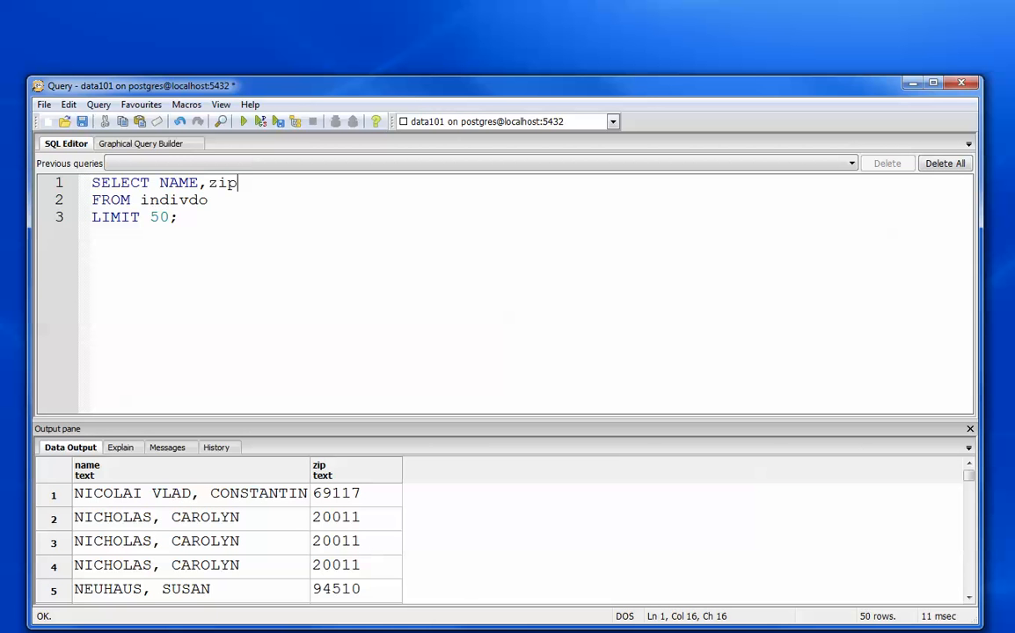
pyautogui.moveTo(0, 132); pyautogui.dragTo(521, 120)
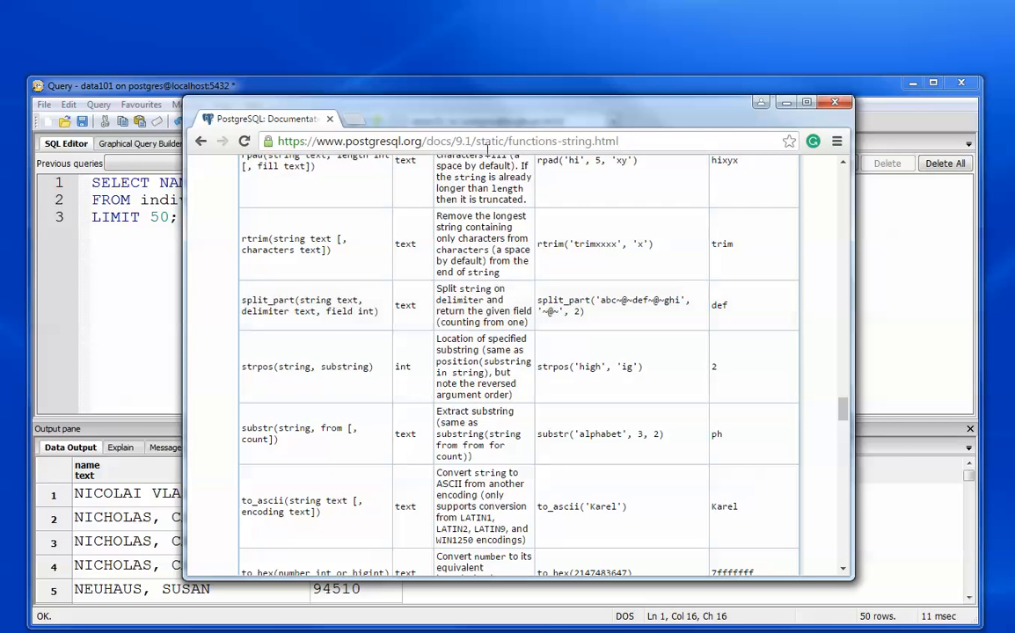
pyautogui.moveTo(516, 121); pyautogui.dragTo(0, 228)
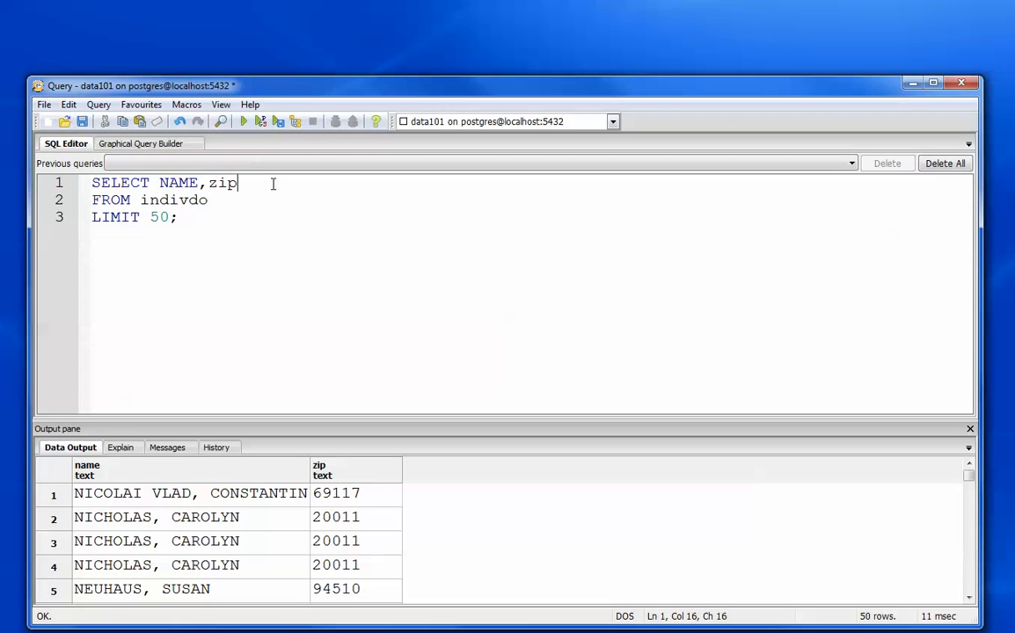
# - Add split_part(NAME,',',1) after zip in the SELECT list and run the query
pyautogui.write(', split_part(')
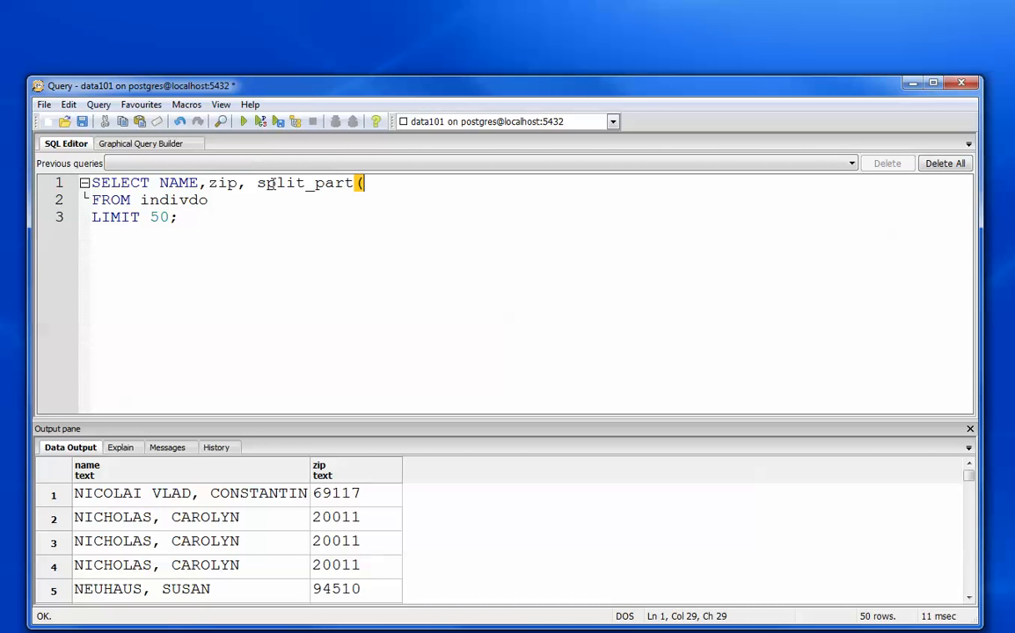
pyautogui.write("name,'")
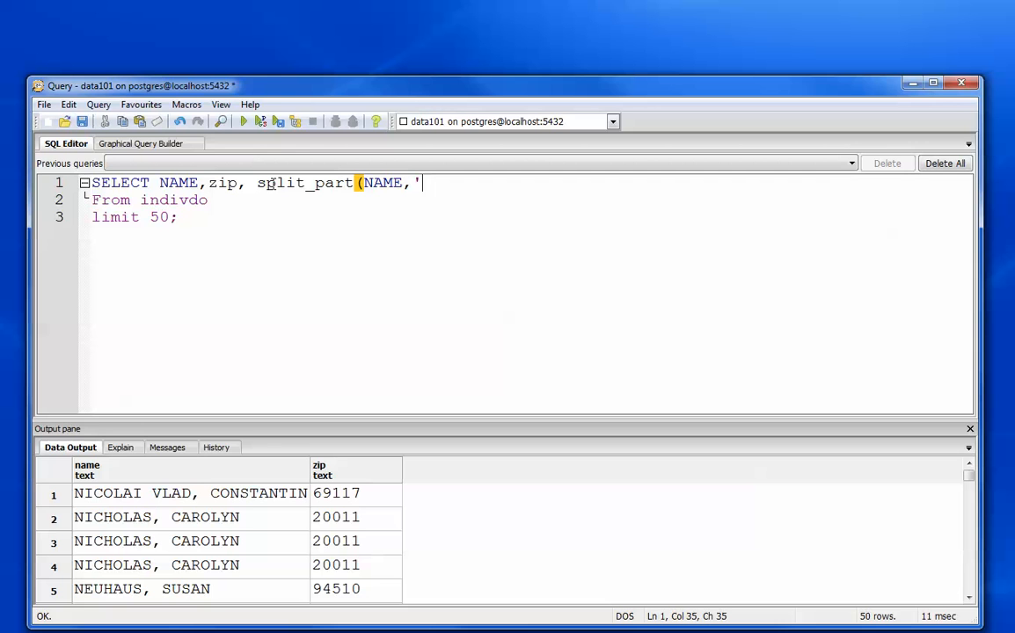
pyautogui.write(",'")
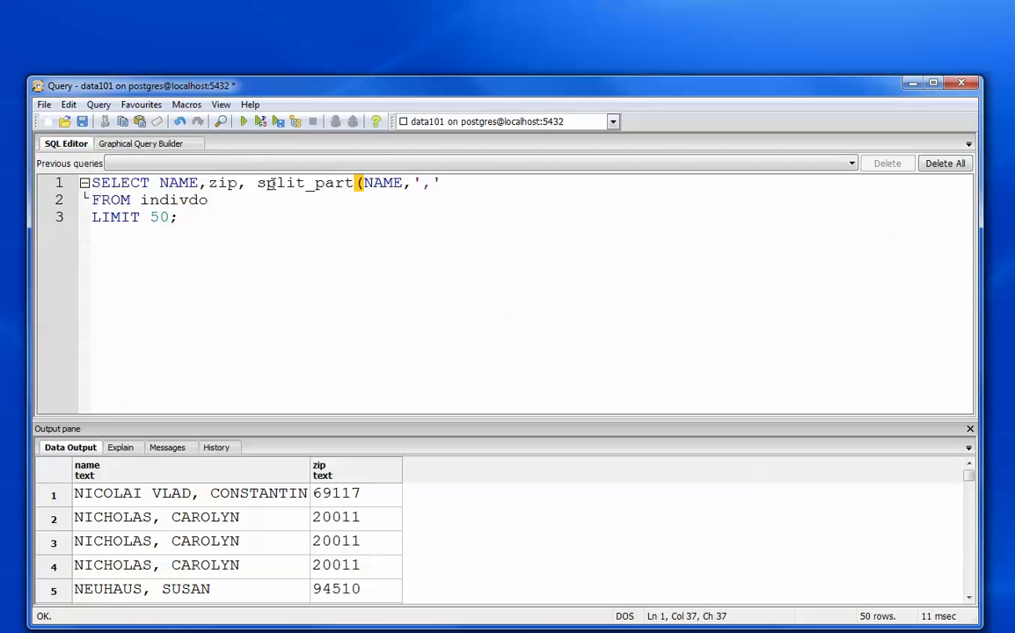
pyautogui.write(',1)')
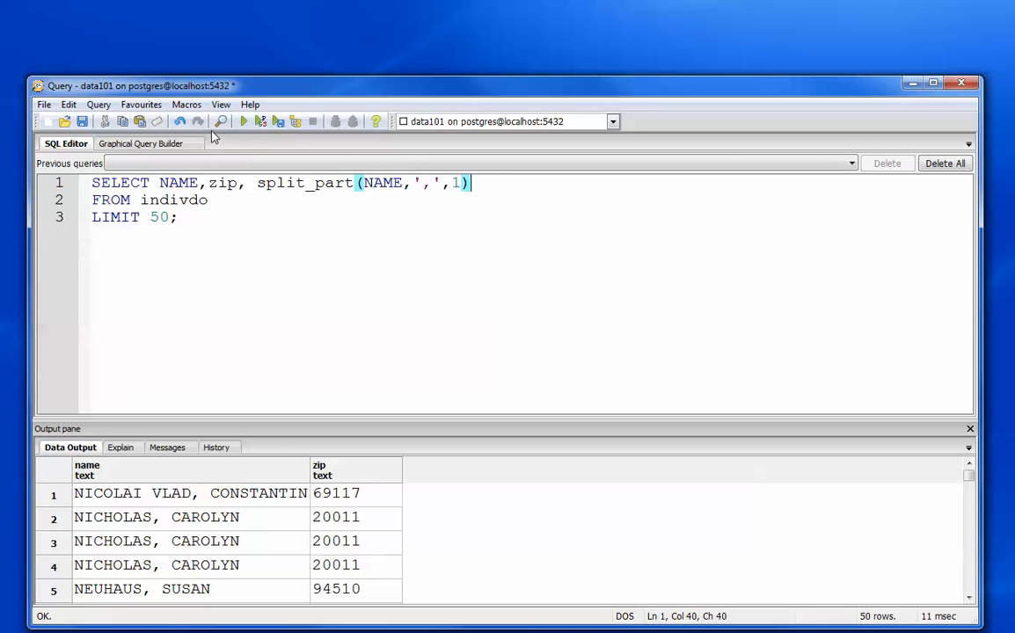
pyautogui.click(245, 123)
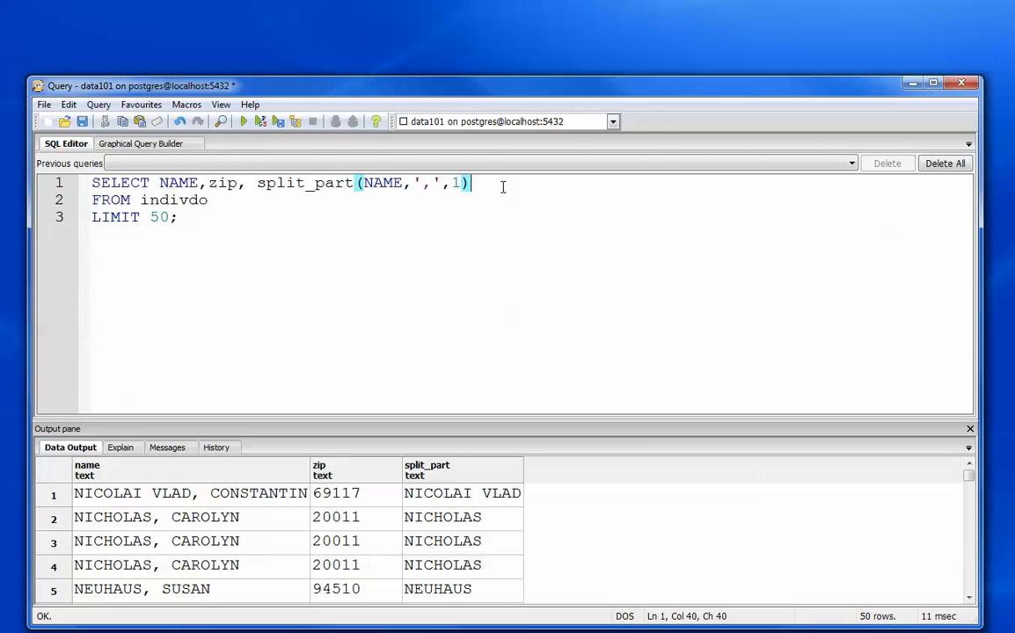
# - Append a comma after the split_part expression and look up the left function in the PostgreSQL string functions documentation
pyautogui.write(',')
pyautogui.moveTo(0, 176); pyautogui.dragTo(477, 152)
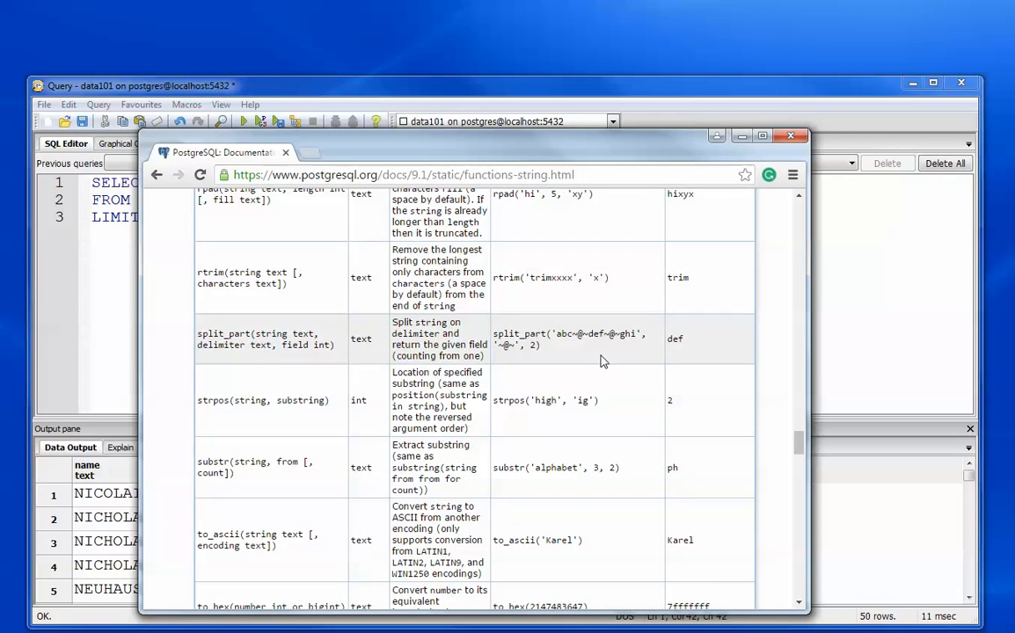
pyautogui.scroll(10, 602, 361)
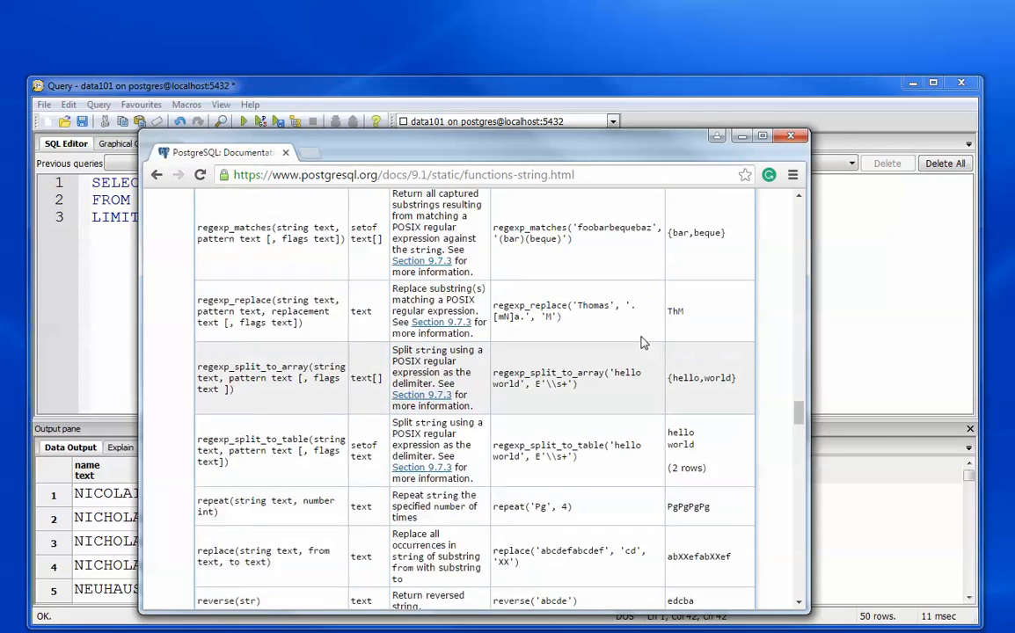
pyautogui.scroll(5, 643, 342)
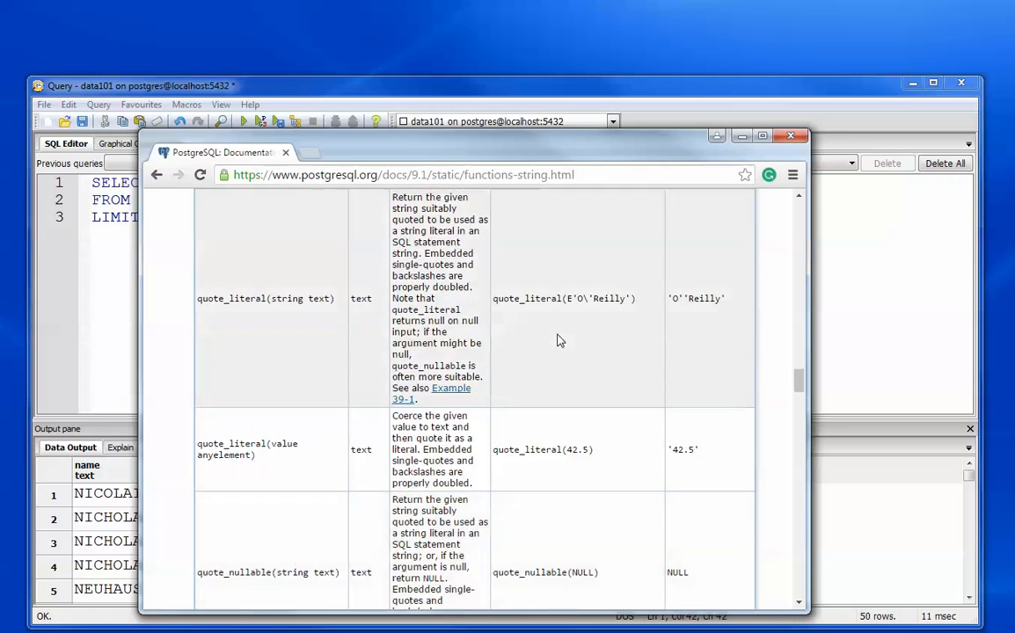
pyautogui.scroll(15, 559, 334)
pyautogui.scroll(-3, 557, 333)
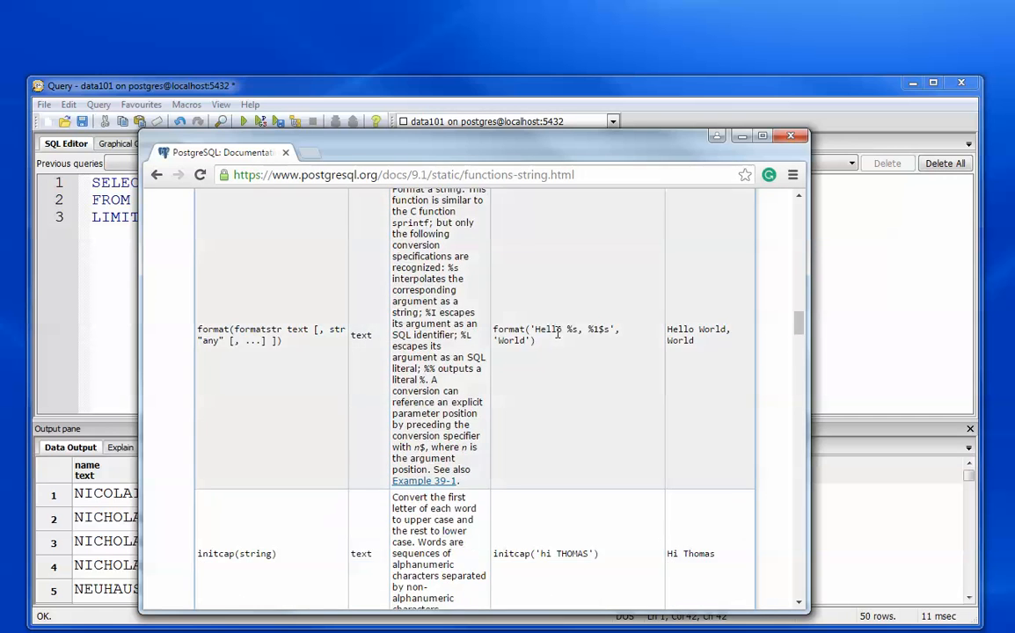
pyautogui.scroll(5, 556, 333)
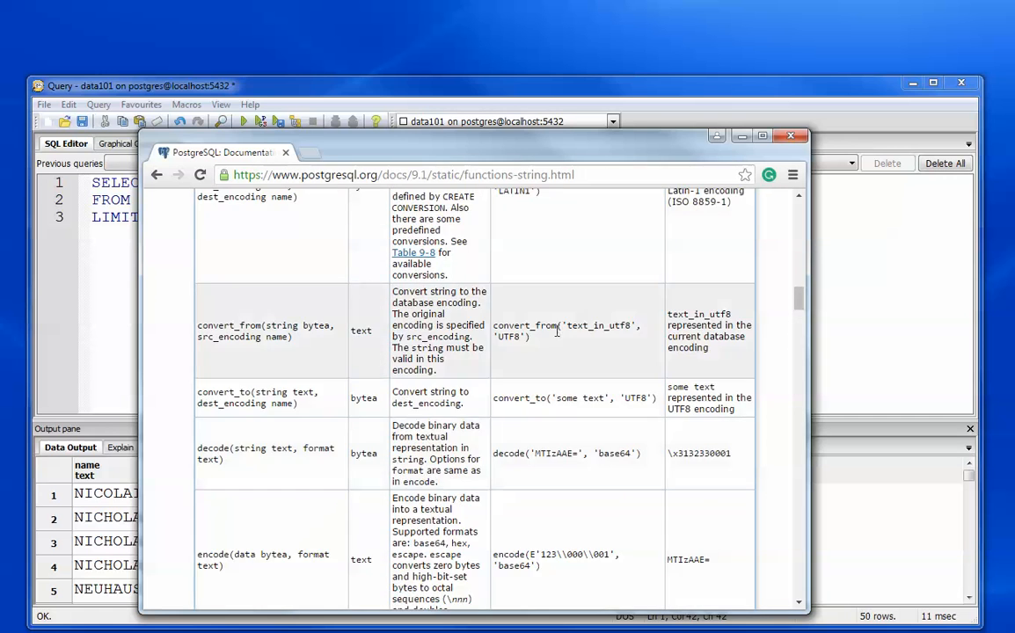
pyautogui.scroll(-8, 557, 332)
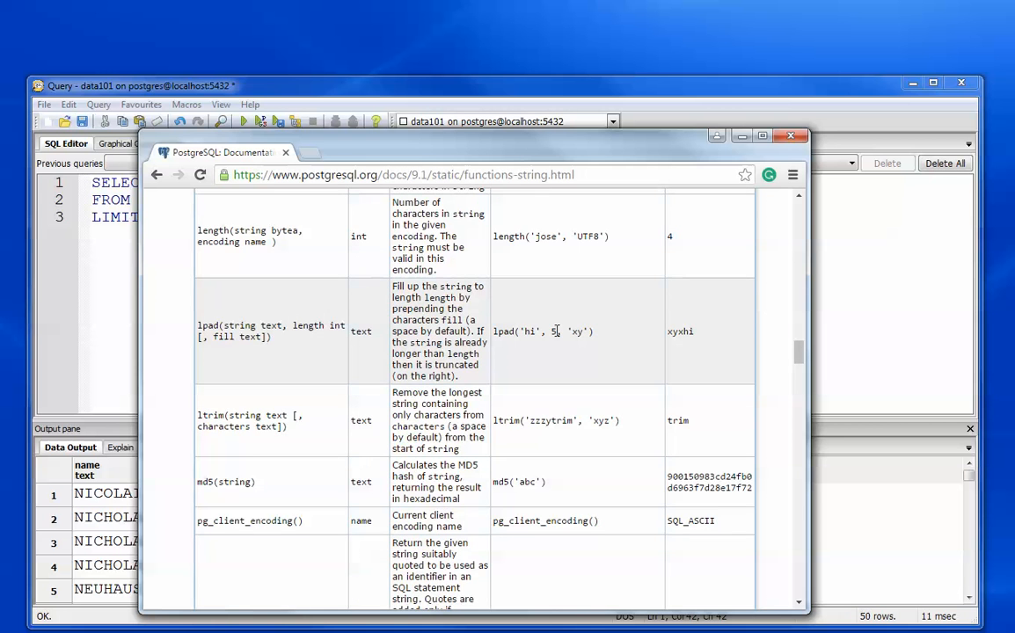
pyautogui.scroll(1, 475, 329)
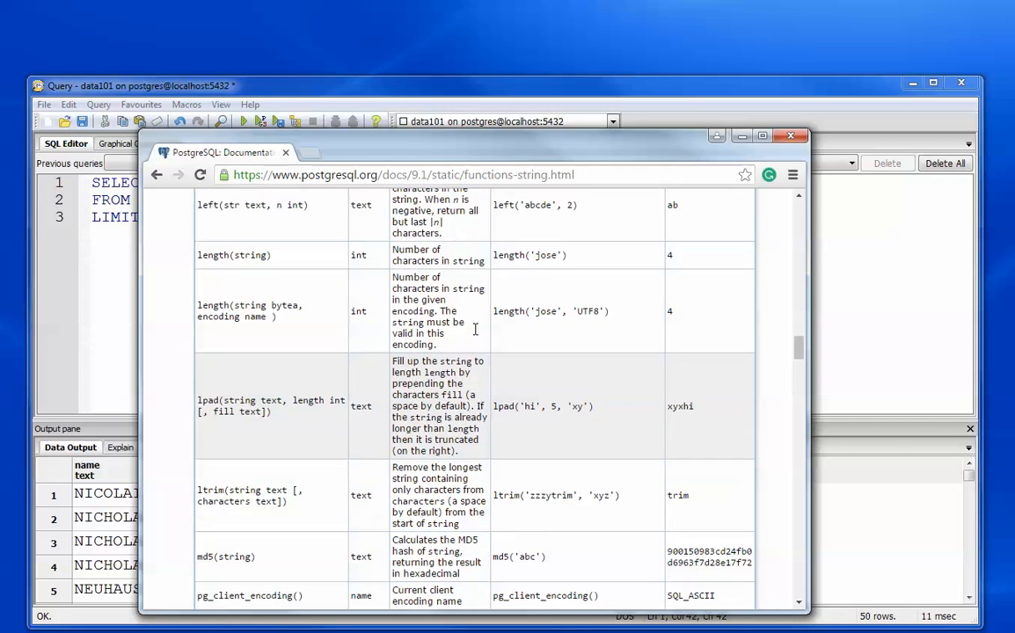
pyautogui.scroll(2, 475, 329)
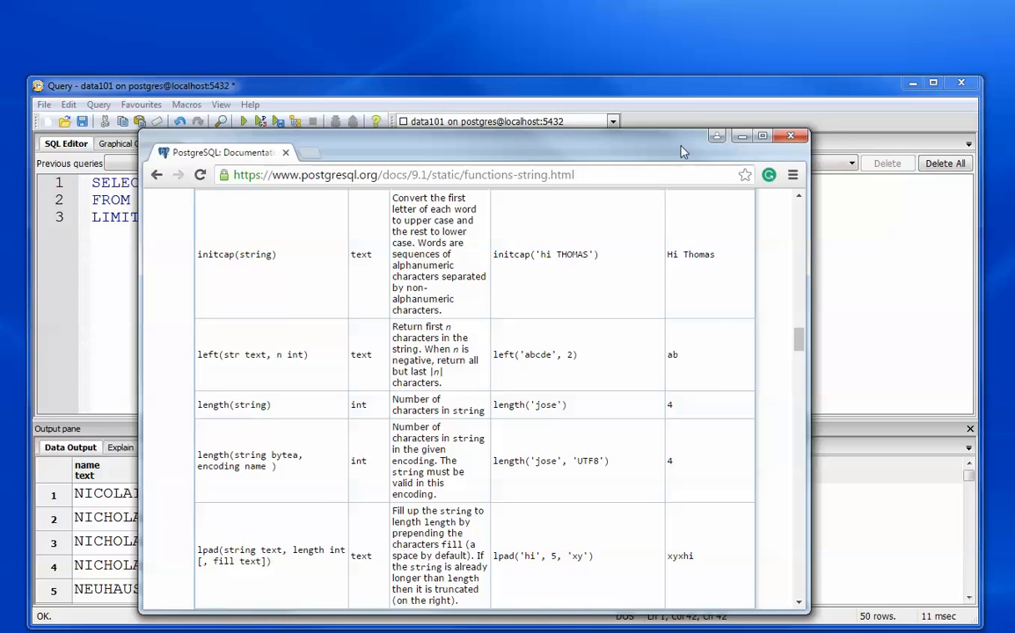
pyautogui.moveTo(648, 152); pyautogui.dragTo(0, 150)
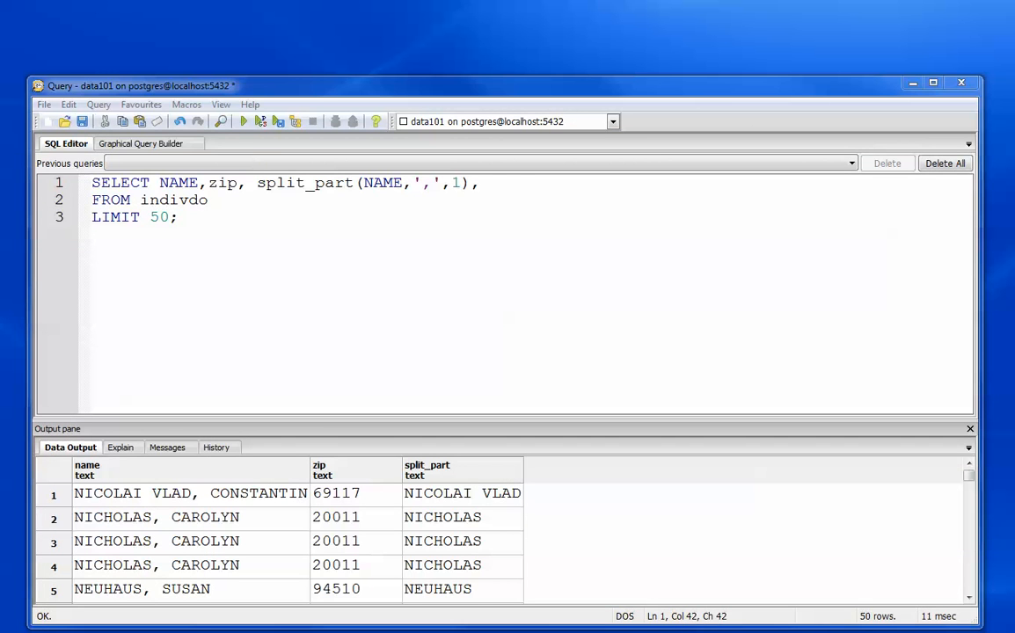
# - Add LEFT(zip, 5) as the last item of the SELECT list and run the query
pyautogui.click(517, 186)
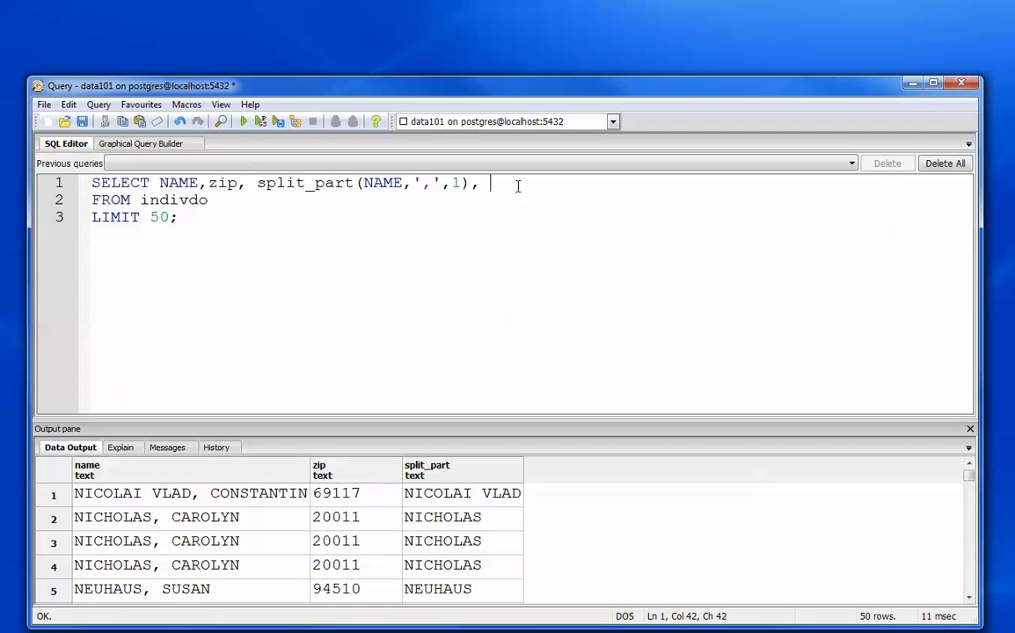
pyautogui.write('LEFT')
pyautogui.write('(zip, 5)')
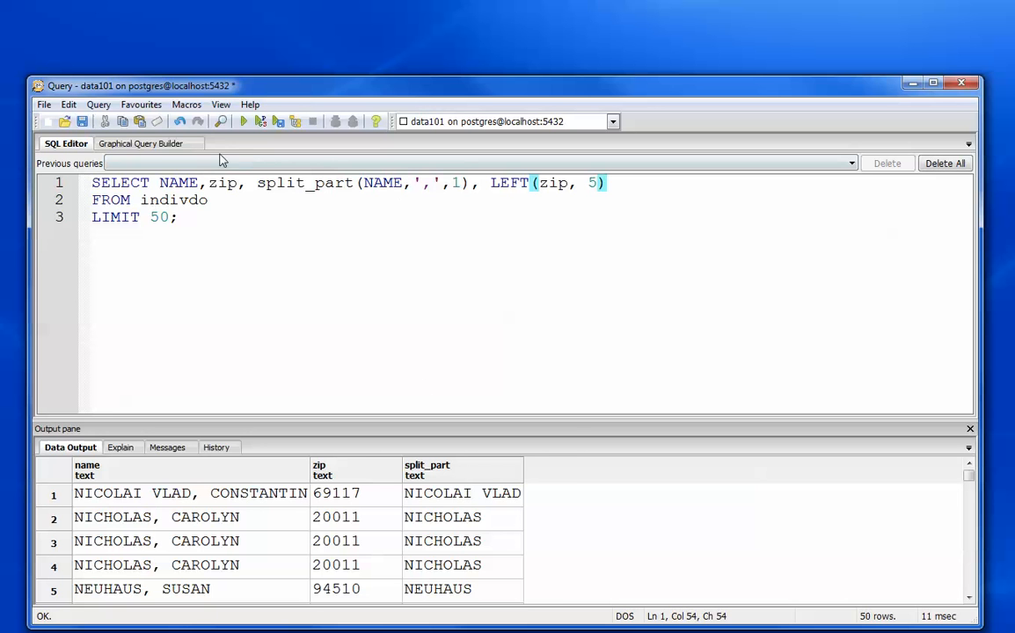
pyautogui.click(244, 122)
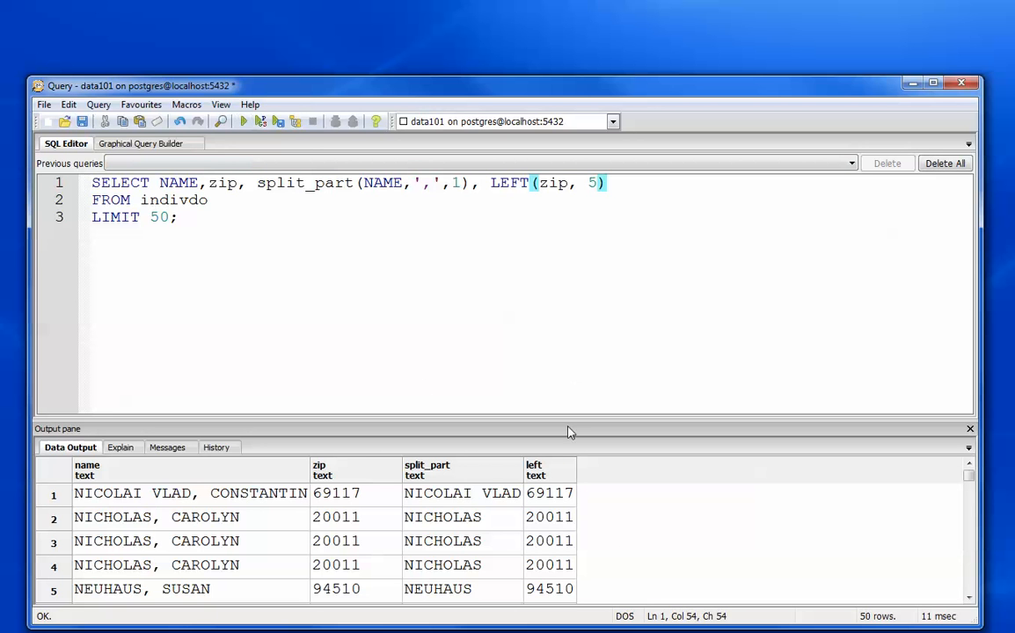
# - Compare the original name and zip values with the split_part and left columns across the result rows
pyautogui.click(970, 598)
pyautogui.click(970, 598)
pyautogui.click(969, 598)
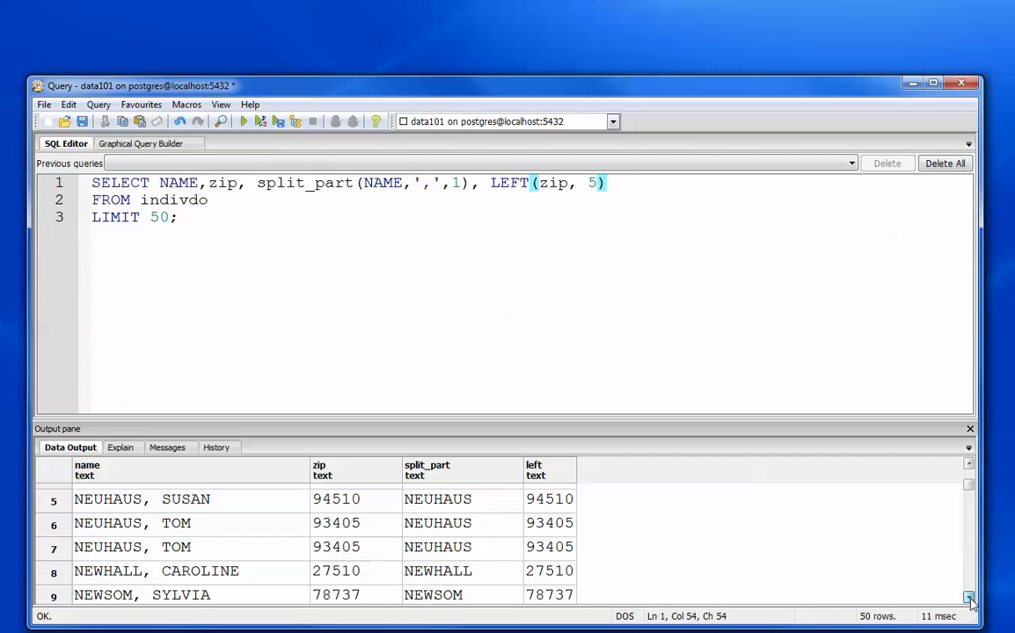
pyautogui.click(969, 598)
pyautogui.click(970, 598)
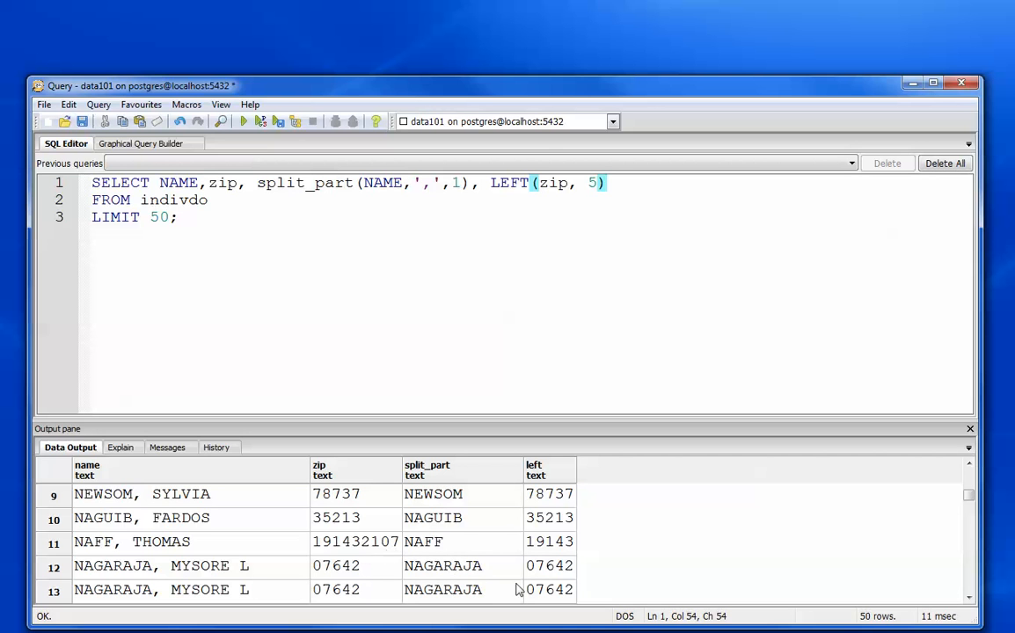
pyautogui.click(968, 465)
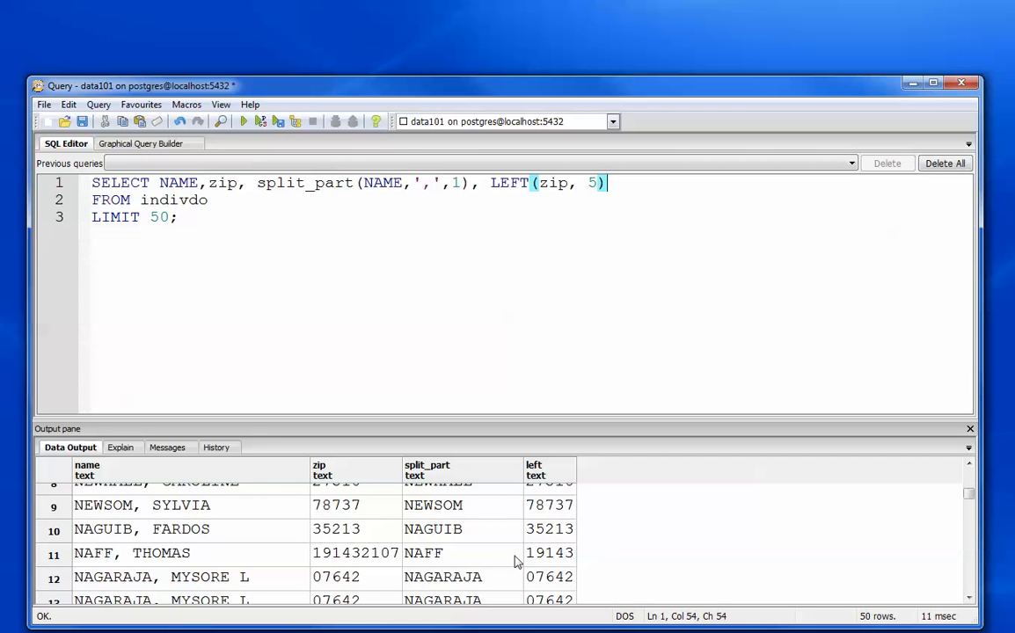
pyautogui.click(968, 465)
pyautogui.click(969, 464)
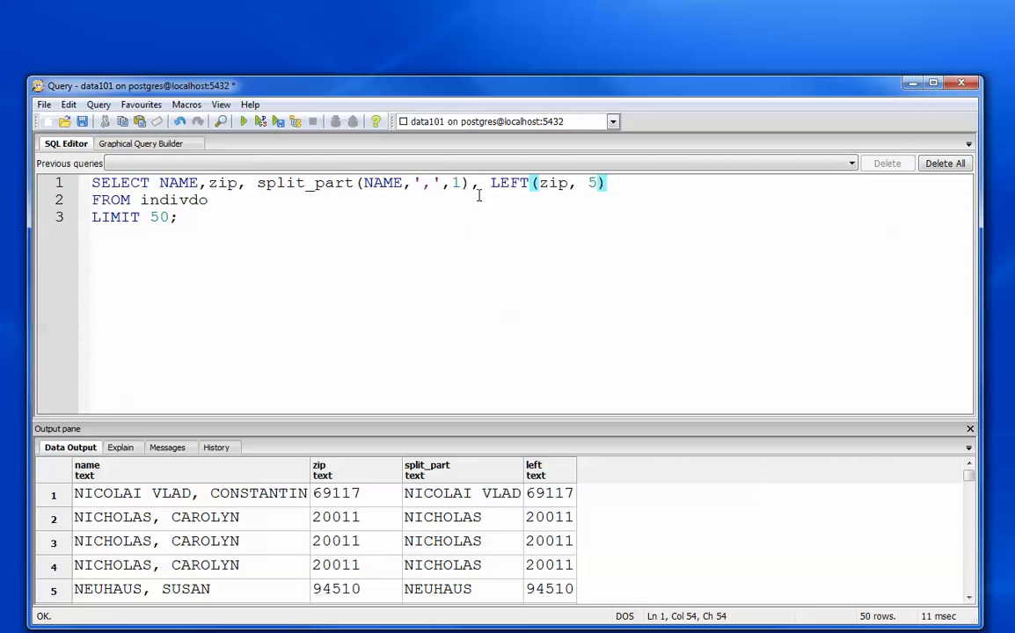
# - Clear the whole SELECT query from the SQL editor
pyautogui.click(218, 227)
pyautogui.moveTo(219, 227); pyautogui.dragTo(81, 160)
pyautogui.hotkey('ctrl', 'c')
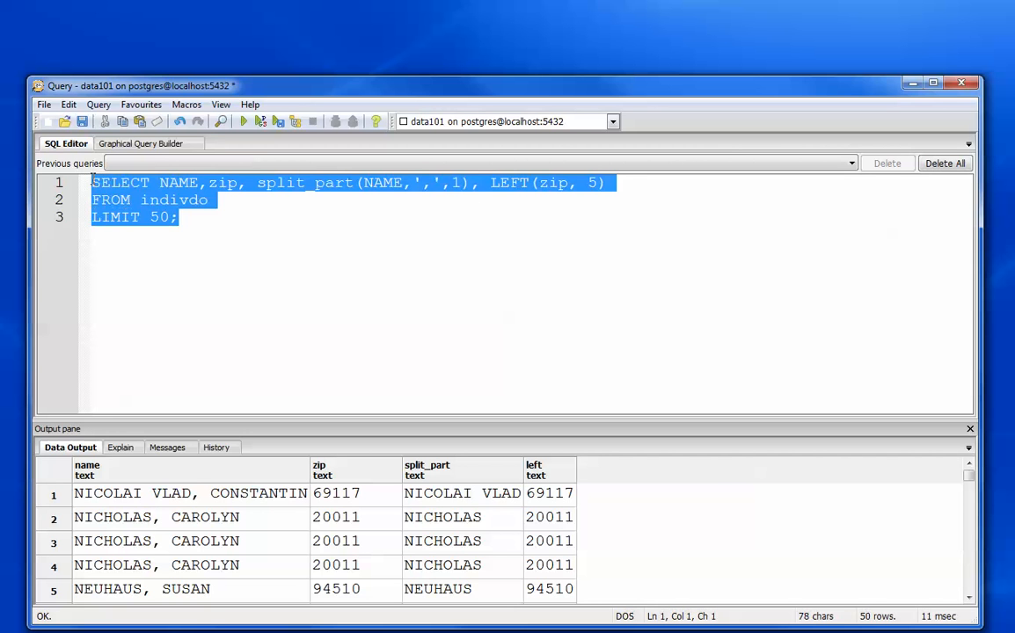
pyautogui.rightClick(124, 192)
pyautogui.click(180, 241)
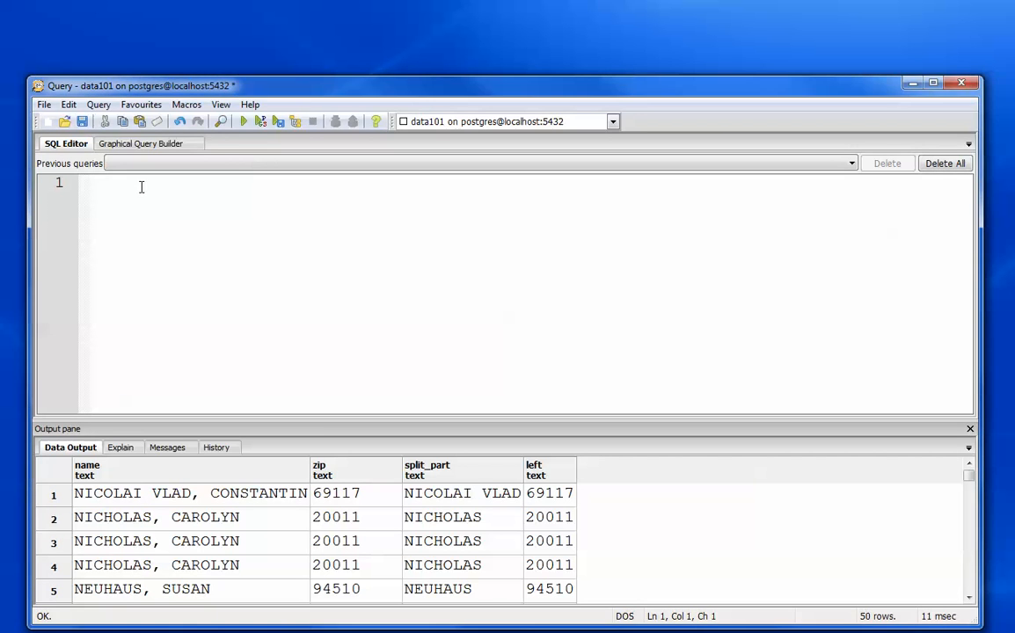
# - Begin a new statement with ALTER TABLE indivdo ADD COLUMN
pyautogui.write('ala')
pyautogui.press('BackSpace')
pyautogui.write('ter table ')
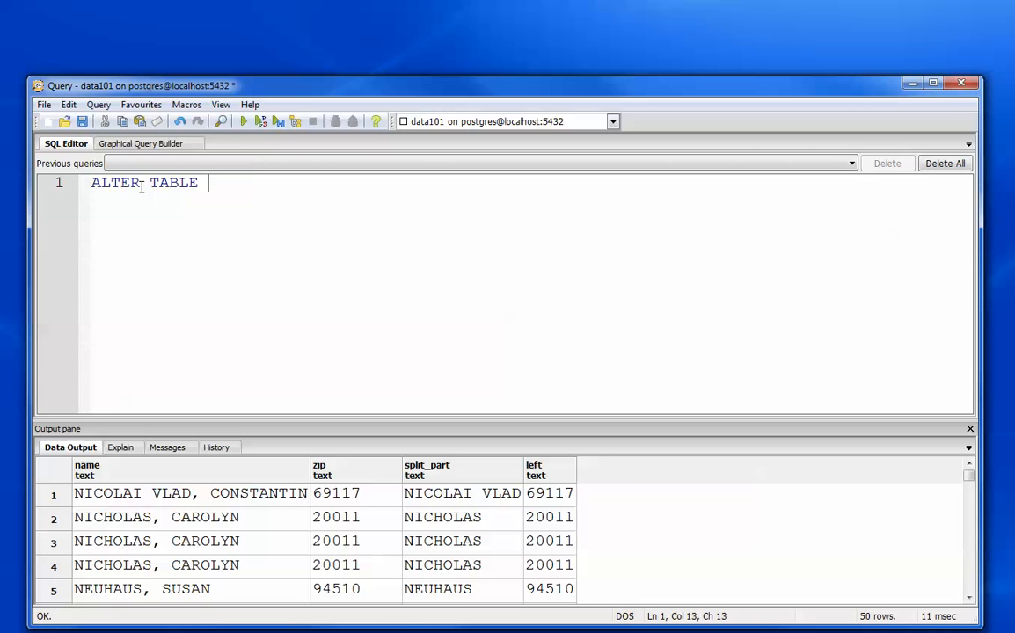
pyautogui.write('indivi')
pyautogui.press('BackSpace')
pyautogui.write('do add')
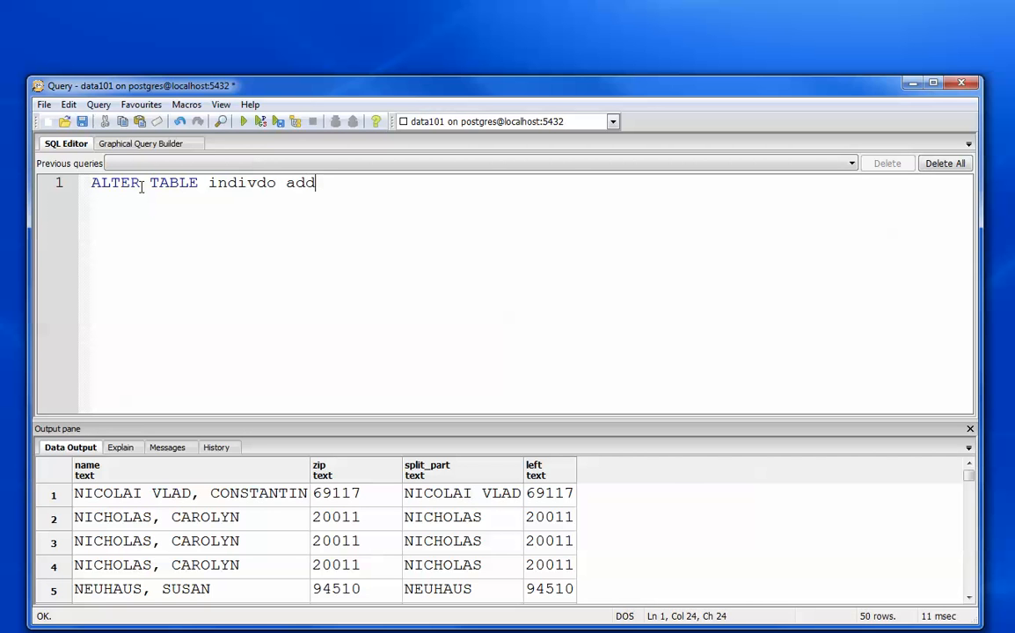
pyautogui.write(' column')
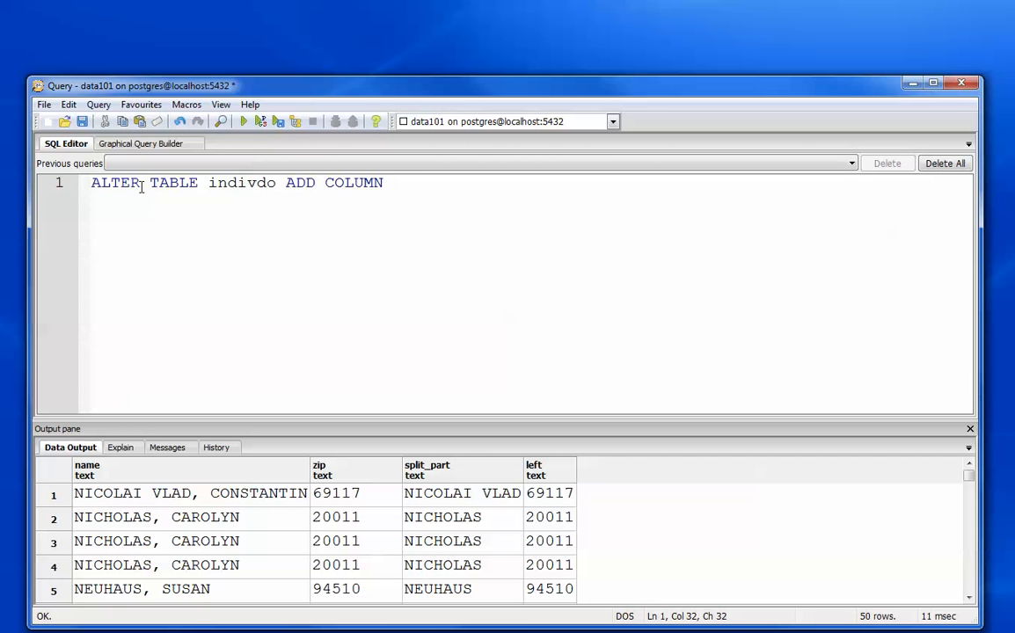
pyautogui.write(' lastzip te')
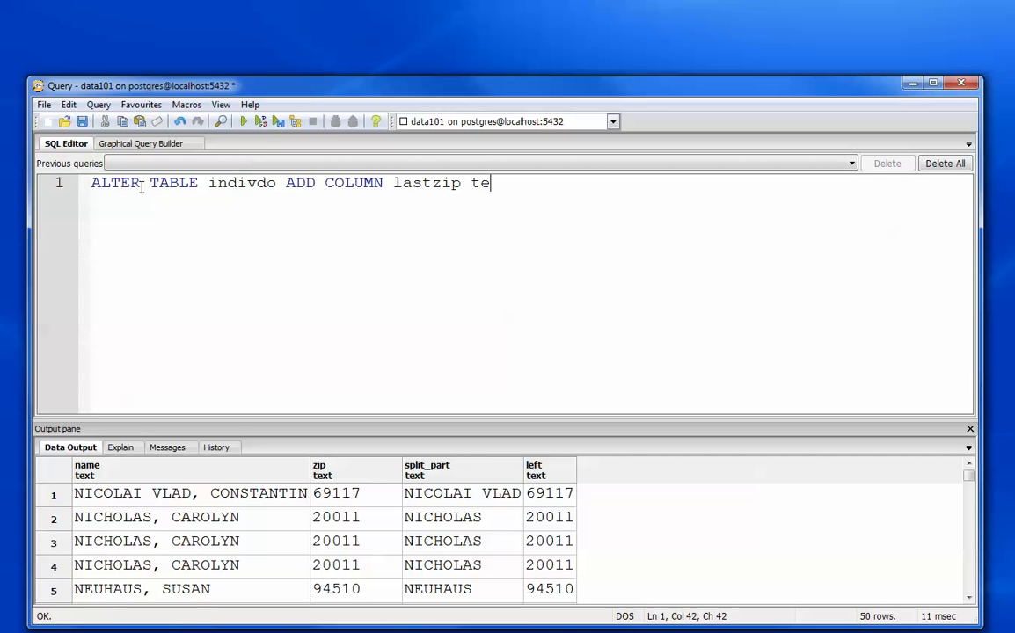
# - Complete the statement with a column named lastzip of type TEXT, end it with a semicolon and run it
pyautogui.write('xt;')
pyautogui.press('F5')
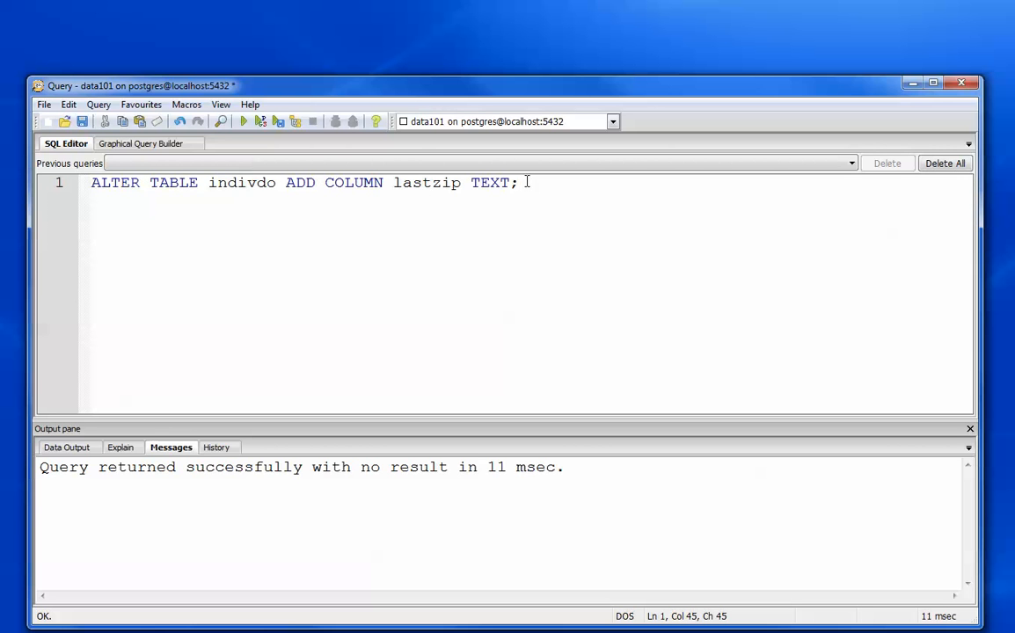
# - Replace the ALTER TABLE statement with the copied SELECT query containing split_part and LEFT on indivdo, and run it
pyautogui.moveTo(519, 182); pyautogui.dragTo(80, 188)
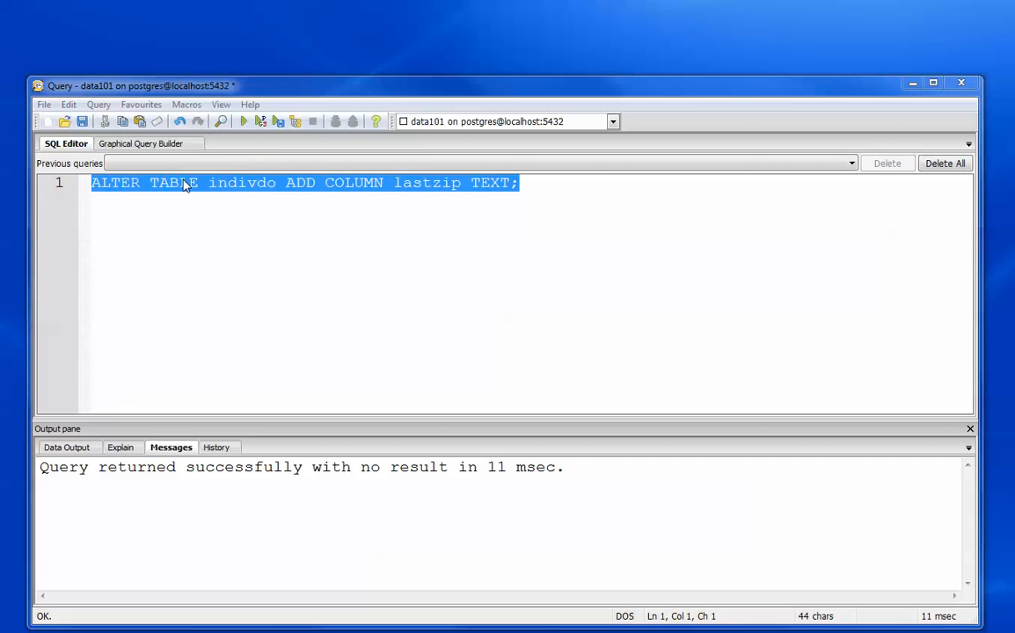
pyautogui.click(461, 211)
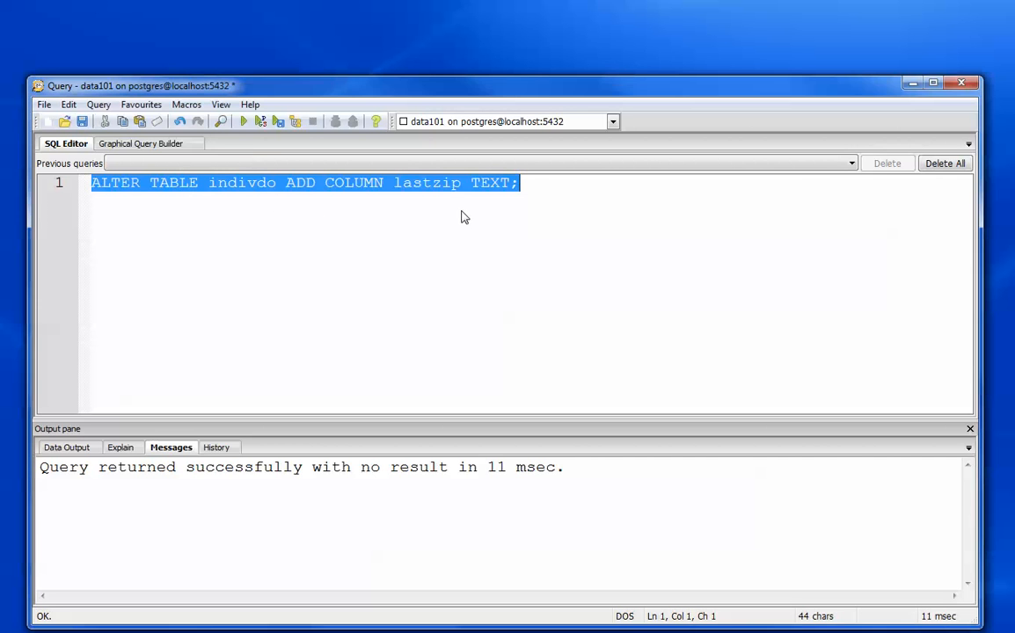
pyautogui.keyDown('shift'); pyautogui.click(91, 181); pyautogui.keyUp('shift')
pyautogui.hotkey('ctrl', 'v')
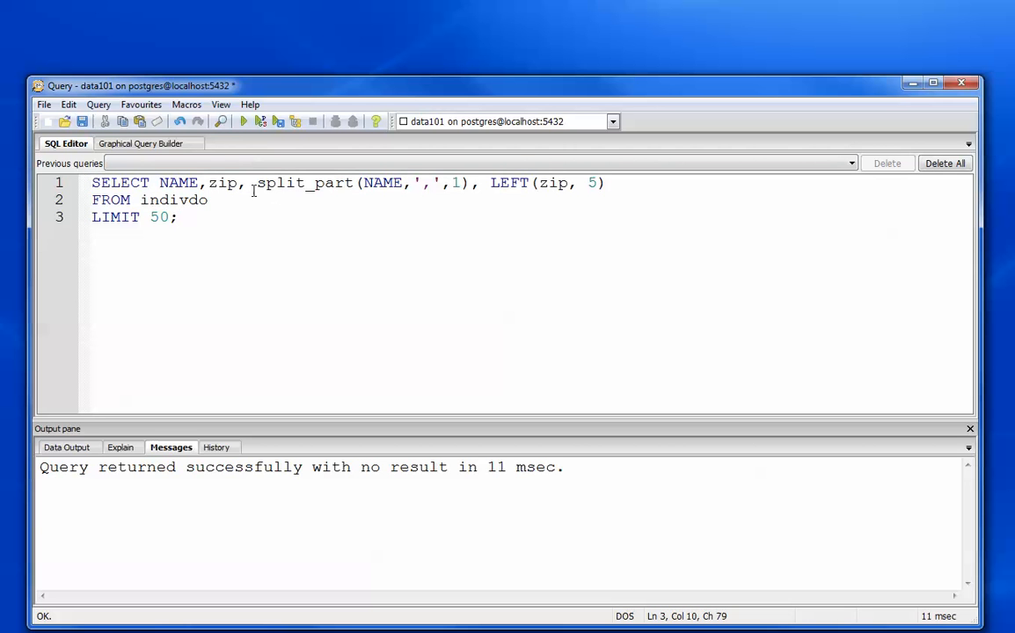
pyautogui.click(247, 124)
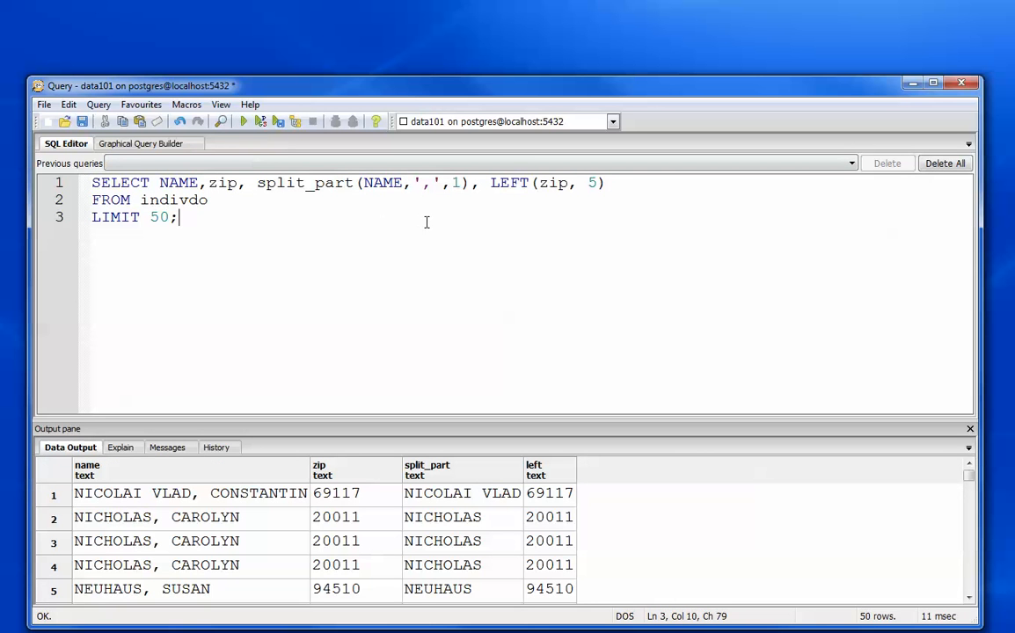
# - Add lastzip as a further column after LEFT(zip, 5) in the SELECT list and run the query
pyautogui.click(659, 185)
pyautogui.write('LASTzip')
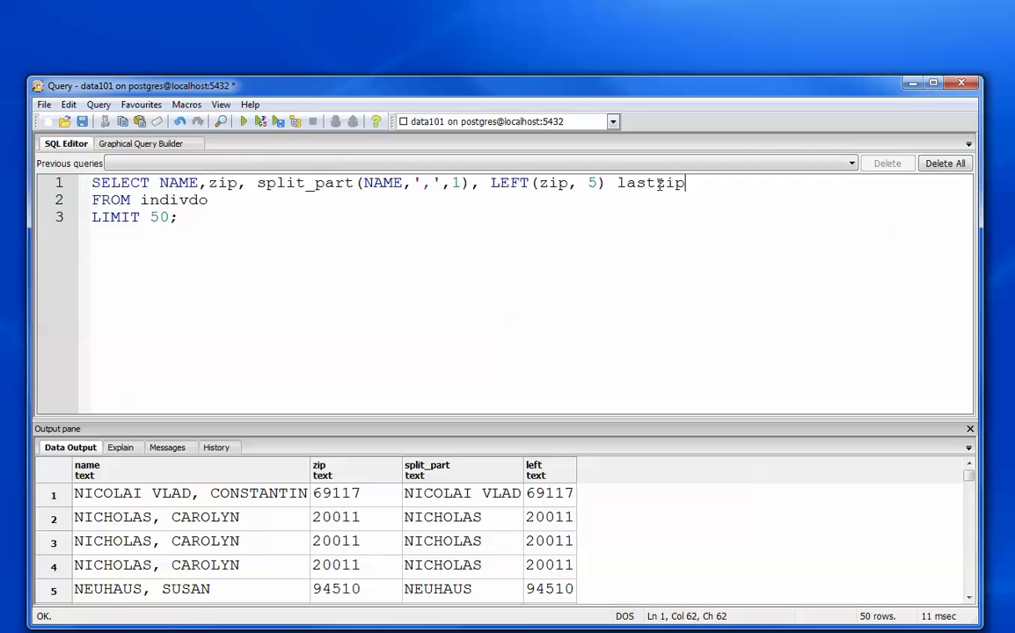
pyautogui.click(607, 183)
pyautogui.write(',')
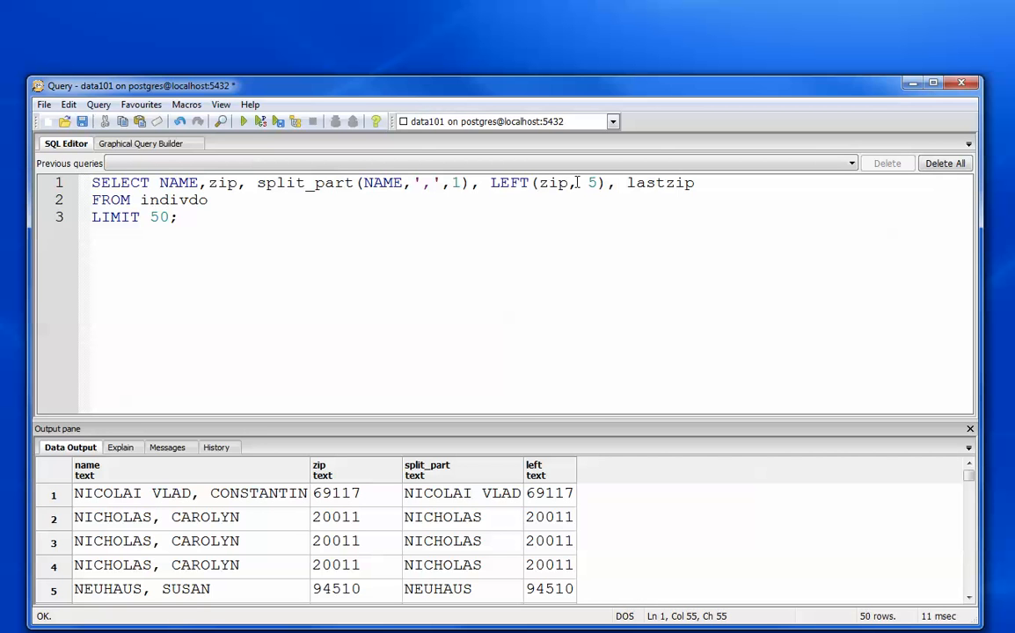
pyautogui.click(244, 122)
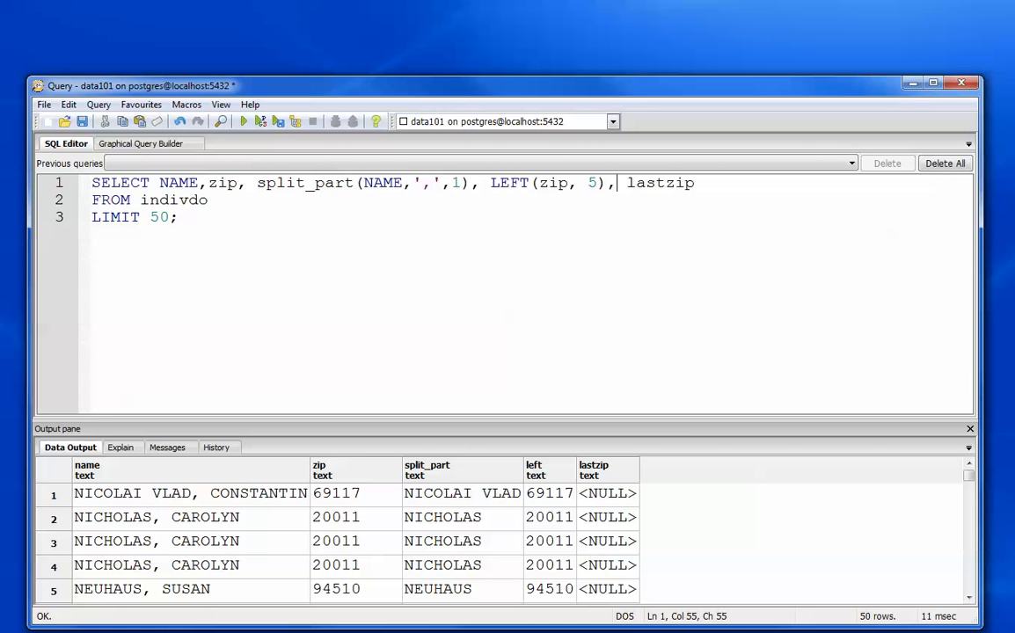
# - Look up the concat function in the PostgreSQL string functions documentation in the browser and return to the query window
pyautogui.moveTo(0, 206); pyautogui.dragTo(413, 104)
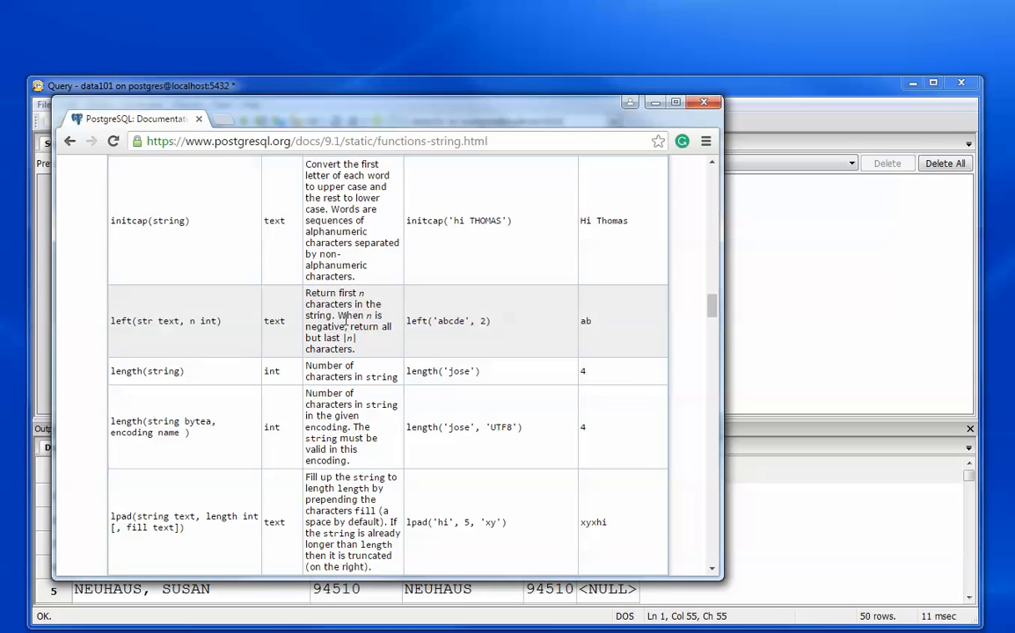
pyautogui.scroll(15, 344, 319)
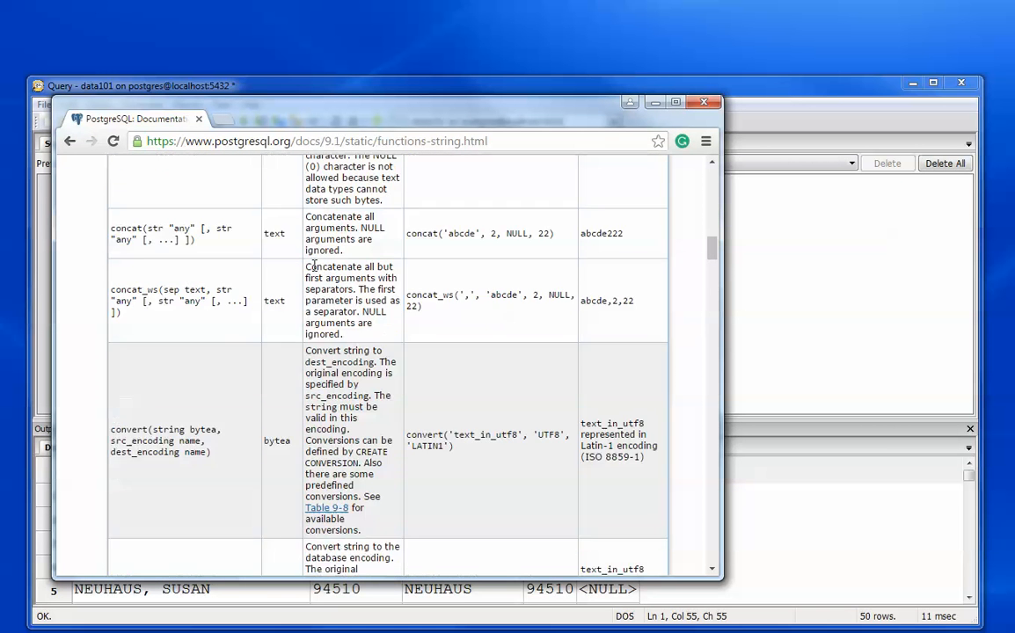
pyautogui.scroll(3, 314, 265)
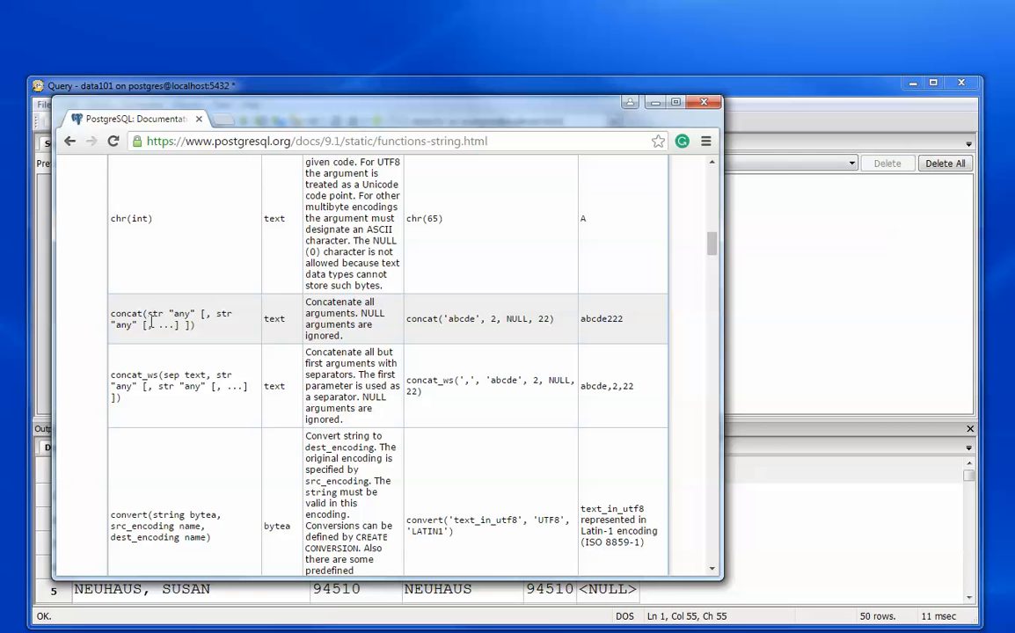
pyautogui.moveTo(420, 116); pyautogui.dragTo(0, 126)
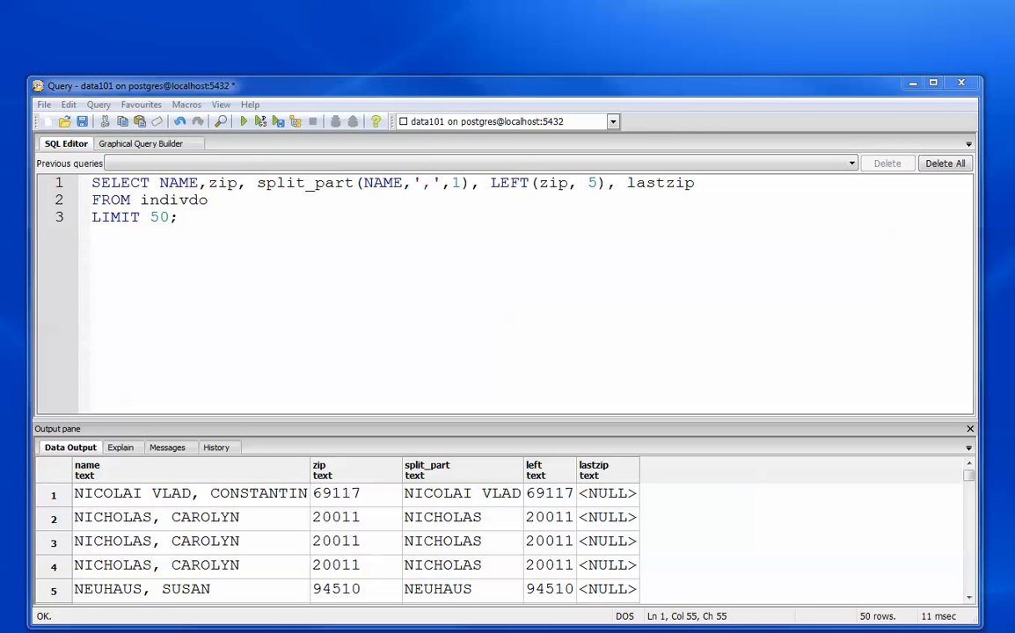
# - Append a comma and the opening of a concat( call after lastzip in the SELECT list
pyautogui.click(747, 190)
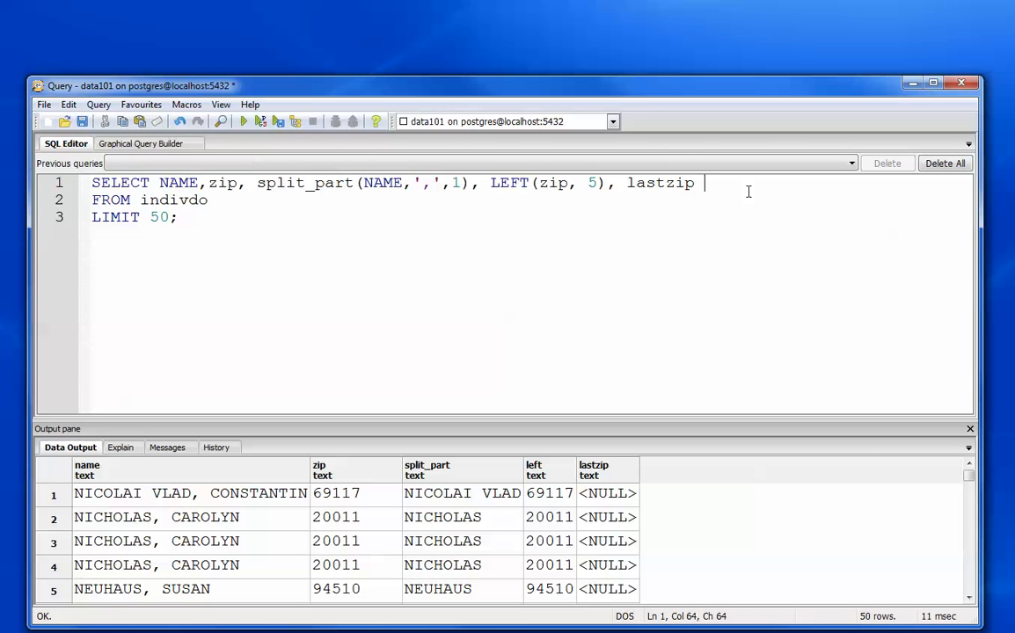
pyautogui.press('BackSpace')
pyautogui.write(', concat(')
# - Move the split_part(NAME,',',1) and LEFT(zip, 5) expressions inside concat, close its parenthesis and run the query
pyautogui.moveTo(257, 183); pyautogui.dragTo(616, 183)
pyautogui.rightClick(601, 183)
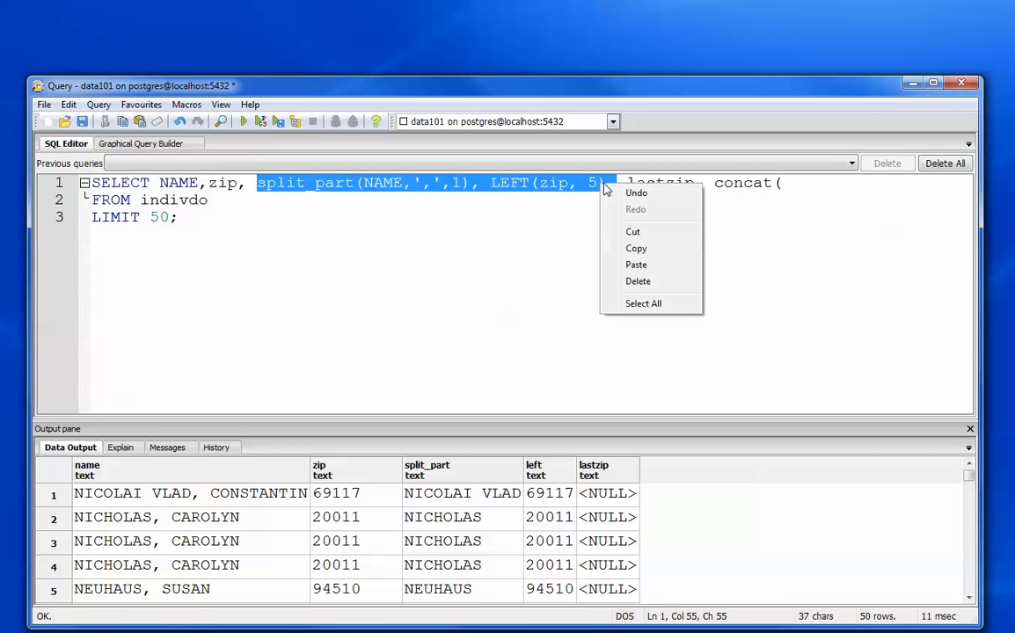
pyautogui.click(636, 232)
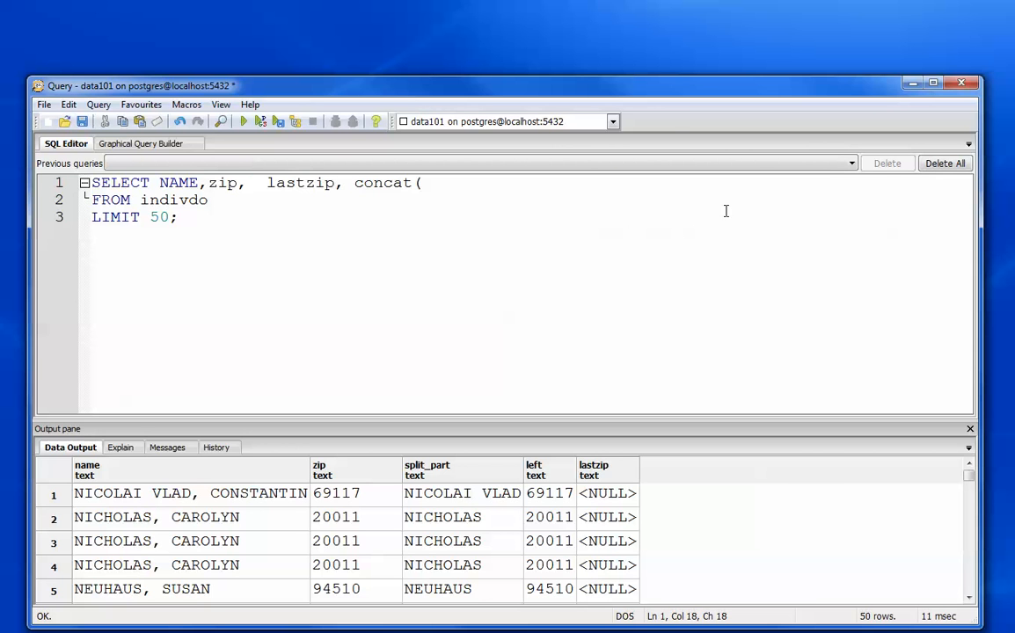
pyautogui.click(489, 191)
pyautogui.hotkey('ctrl', 'v')
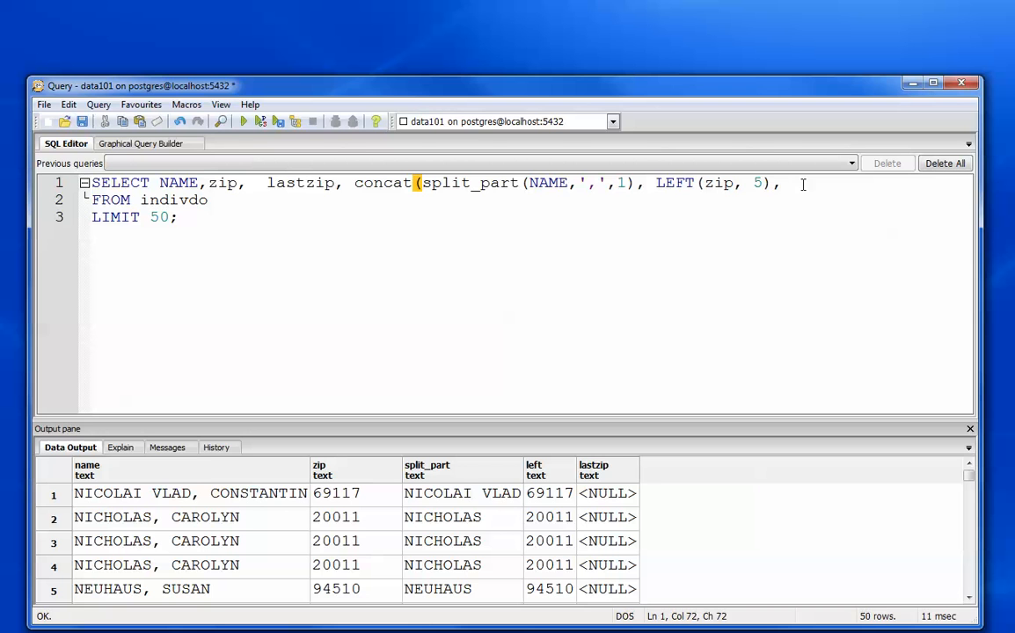
pyautogui.press('BackSpace')
pyautogui.write(')')
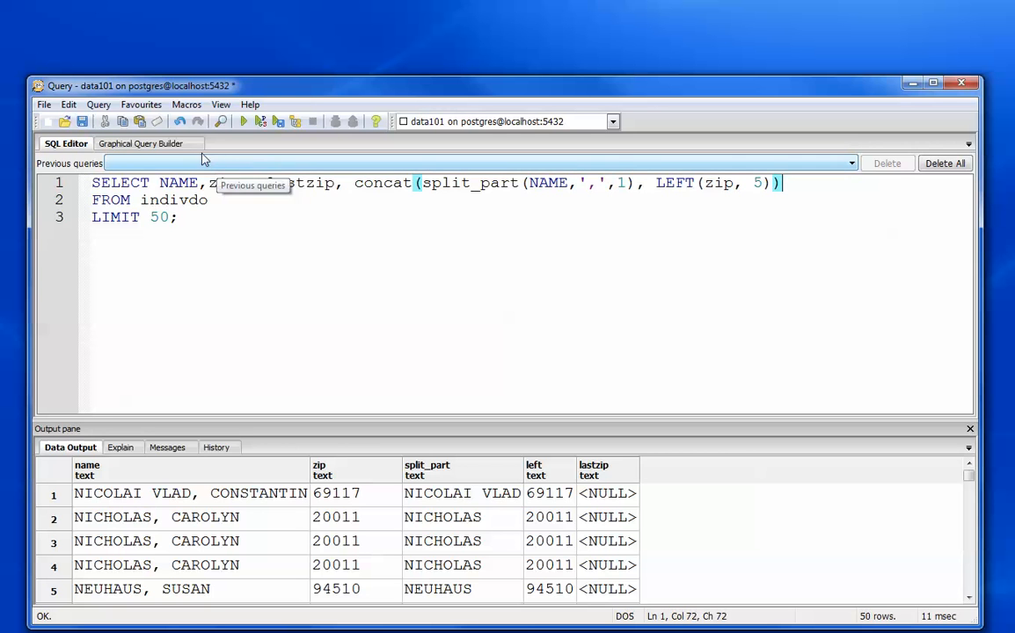
pyautogui.click(244, 122)
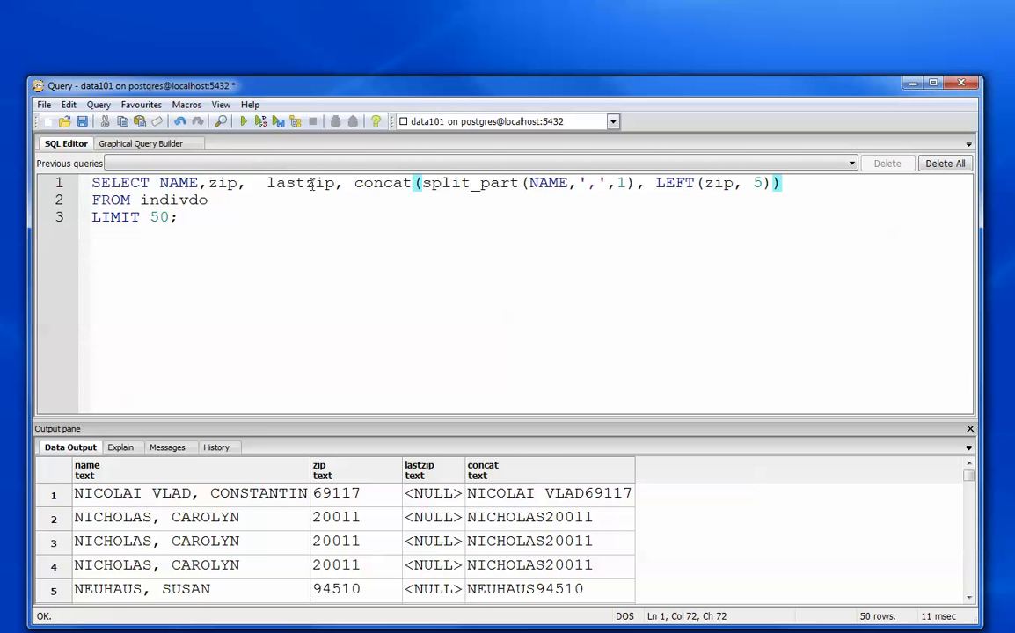
# - Replace the SELECT portion before the concat expression with UPDATE indivdo SET lastzip =
pyautogui.moveTo(345, 183); pyautogui.dragTo(84, 188)
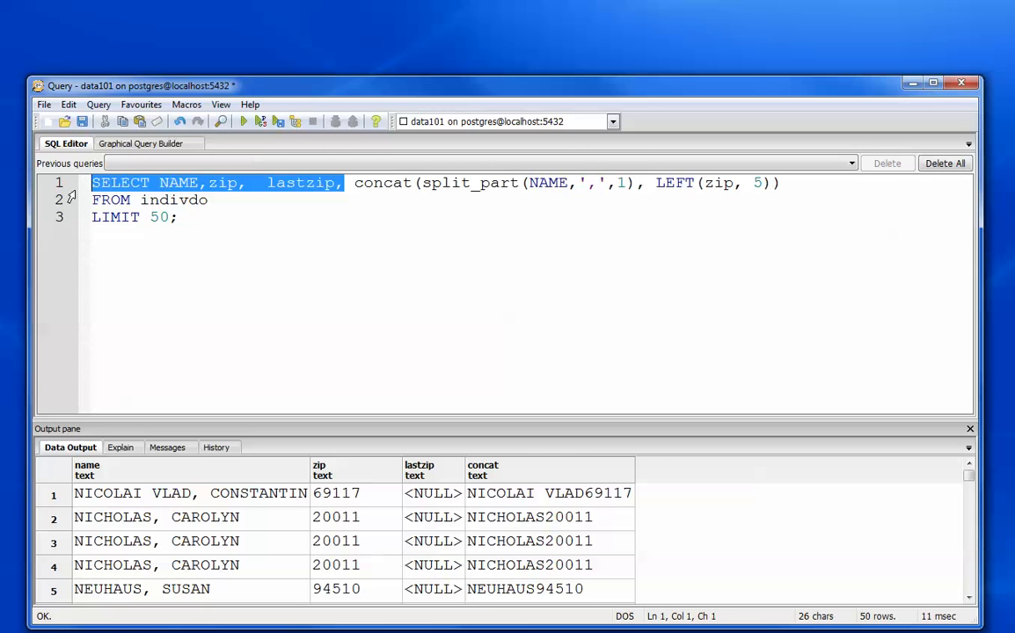
pyautogui.press('Delete')
pyautogui.write('updat')
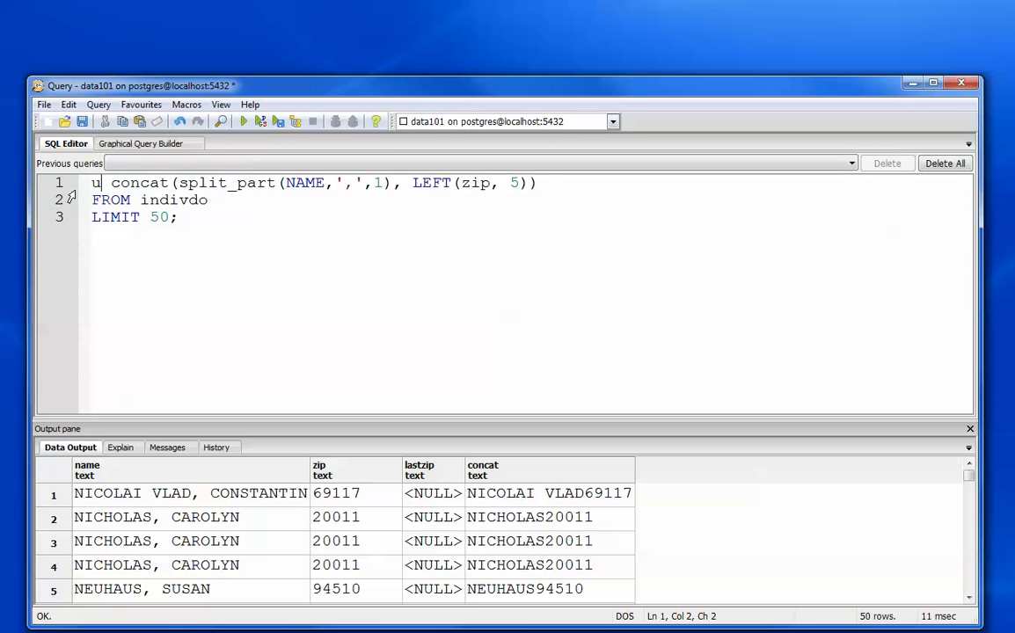
pyautogui.write('e ')
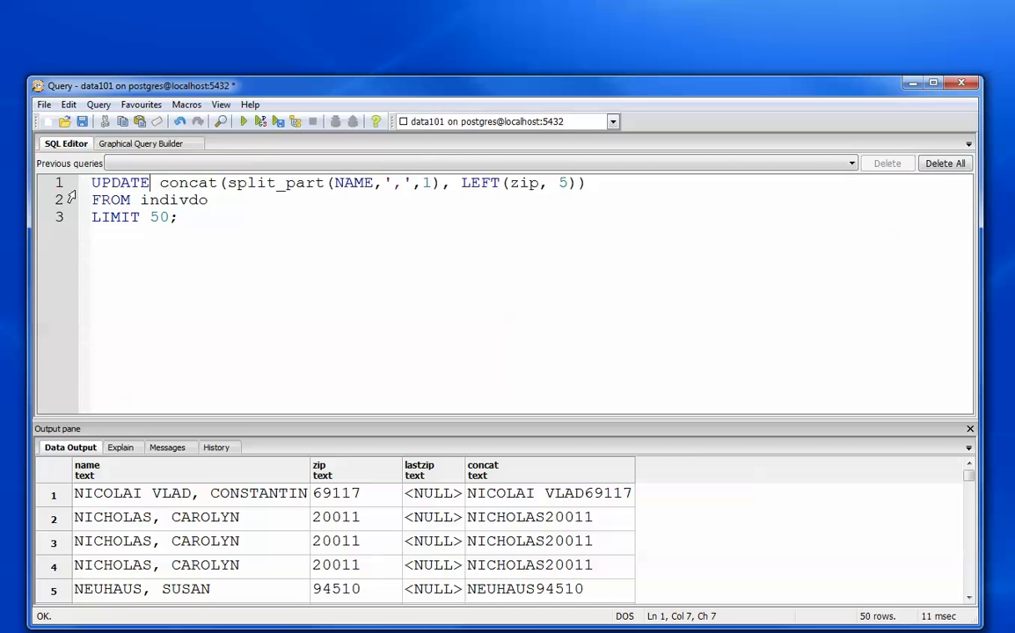
pyautogui.write('indivdo')
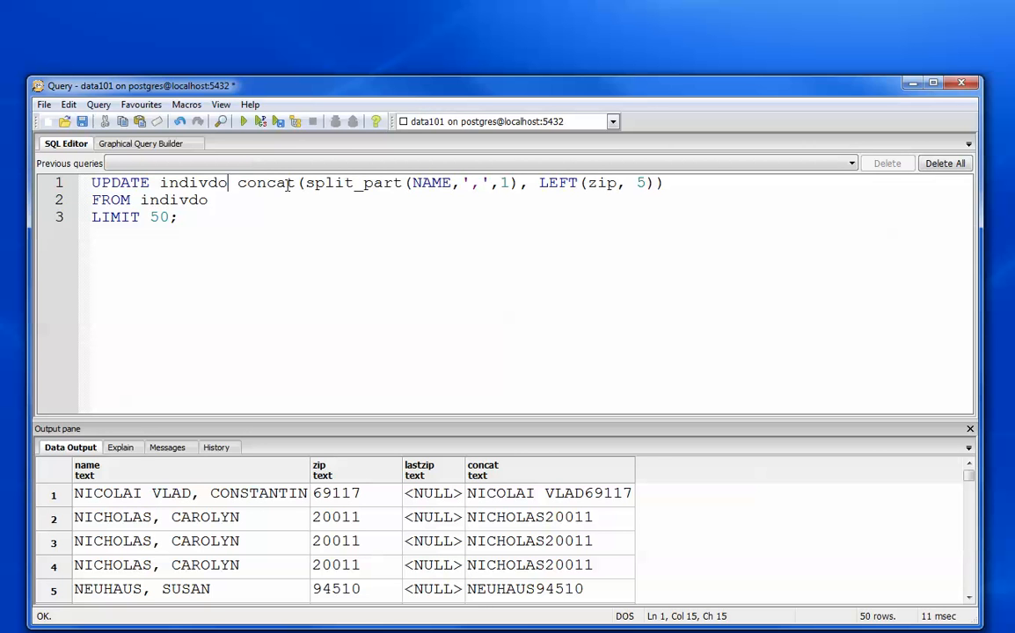
pyautogui.write('SET ')
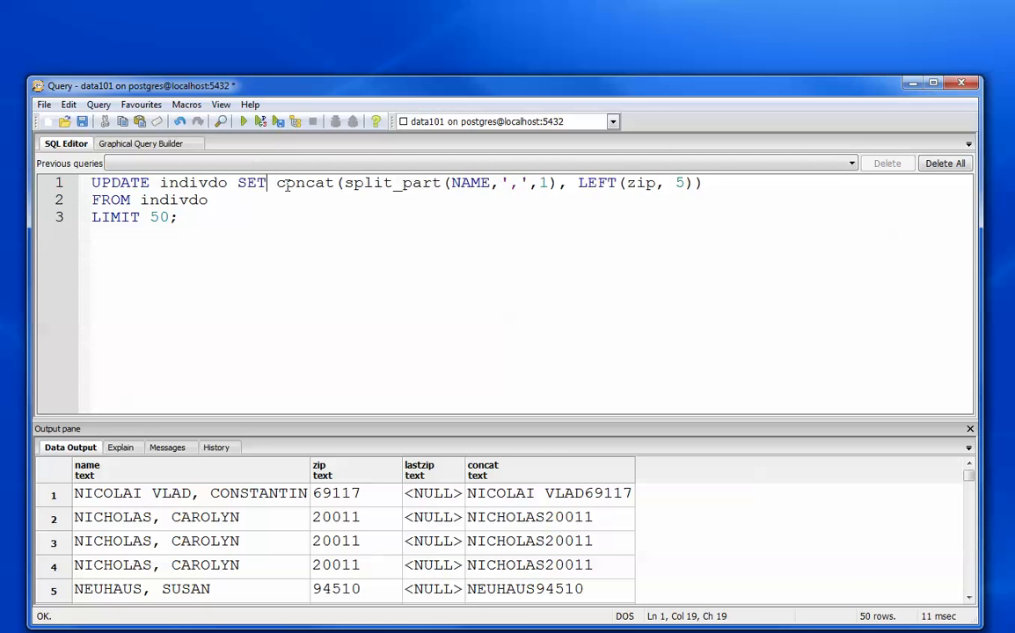
pyautogui.write('lastz')
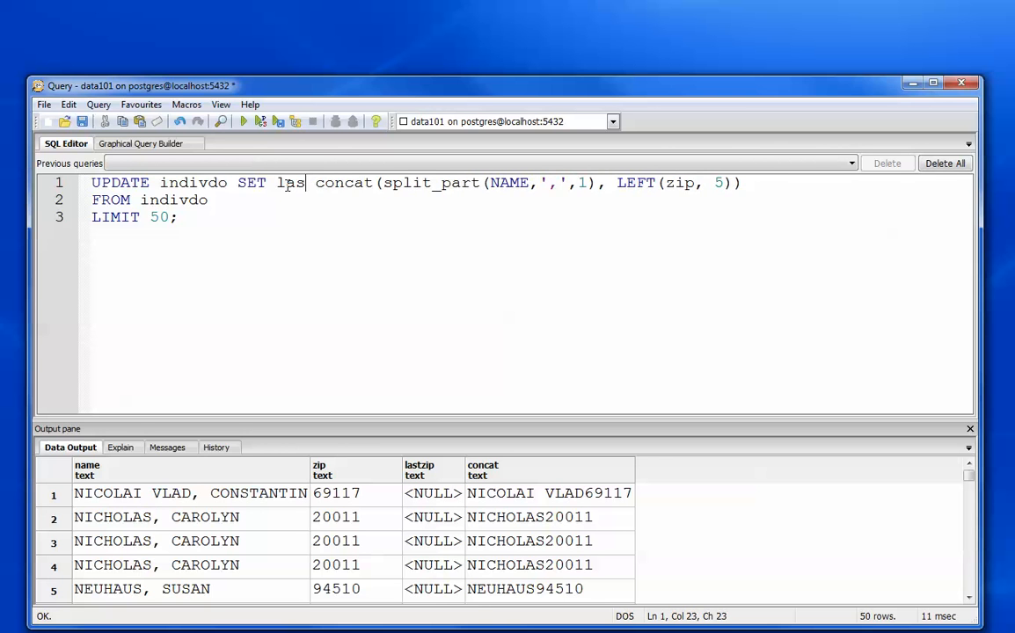
pyautogui.write('ip')
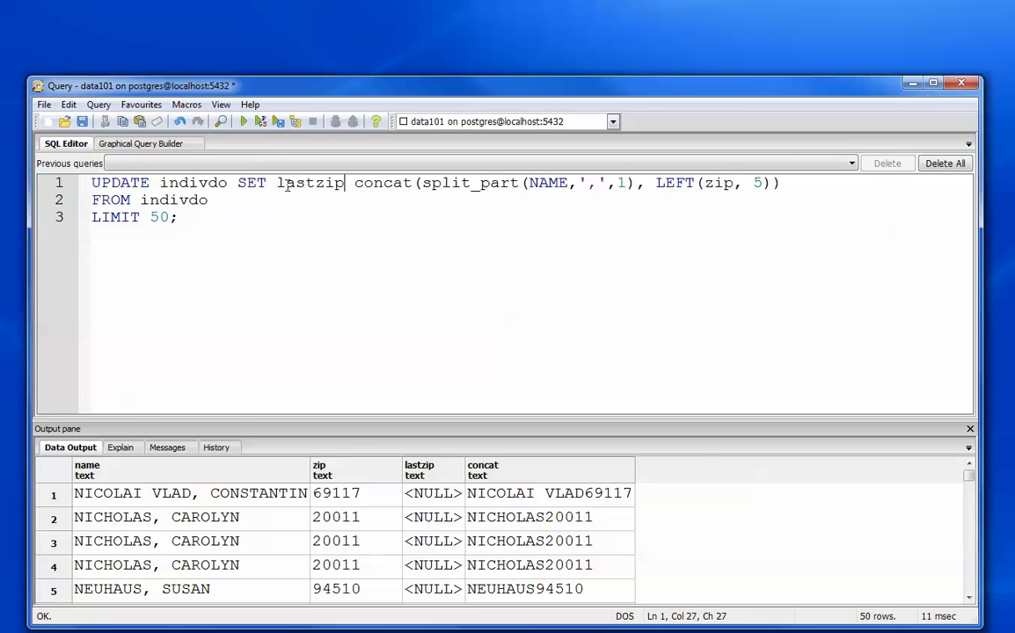
pyautogui.write(' =')
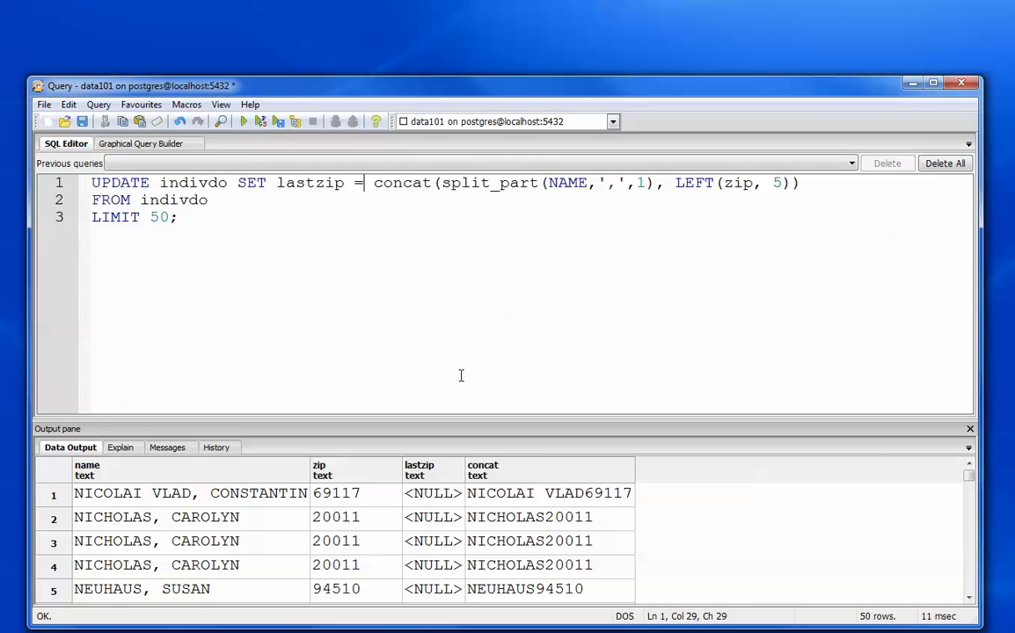
# - Remove the FROM indivdo and LIMIT 50 lines, end the UPDATE statement with a semicolon and run it
pyautogui.moveTo(179, 218); pyautogui.dragTo(76, 216)
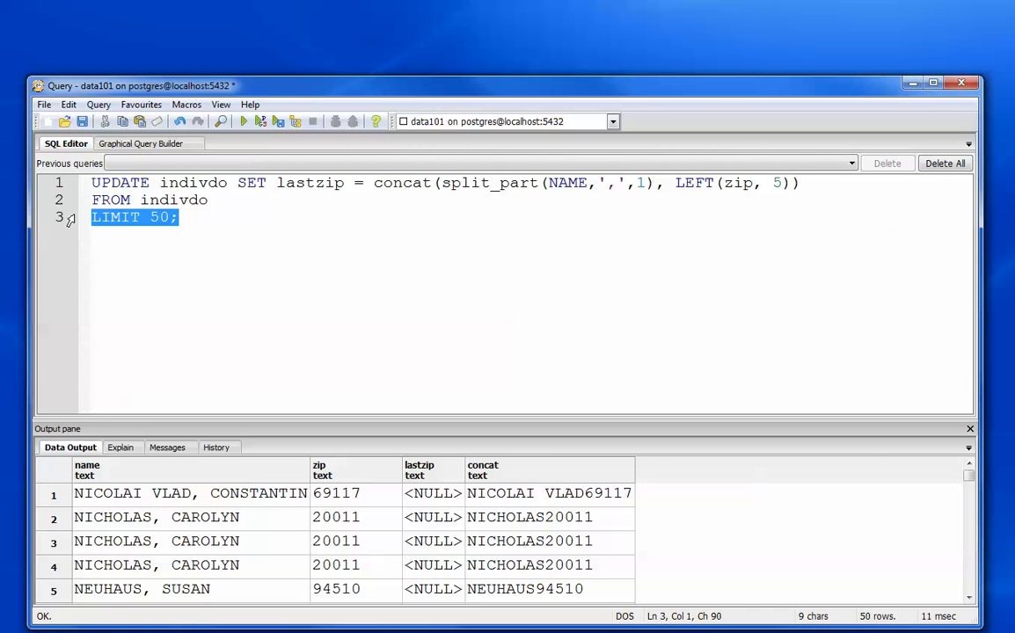
pyautogui.press('Delete')
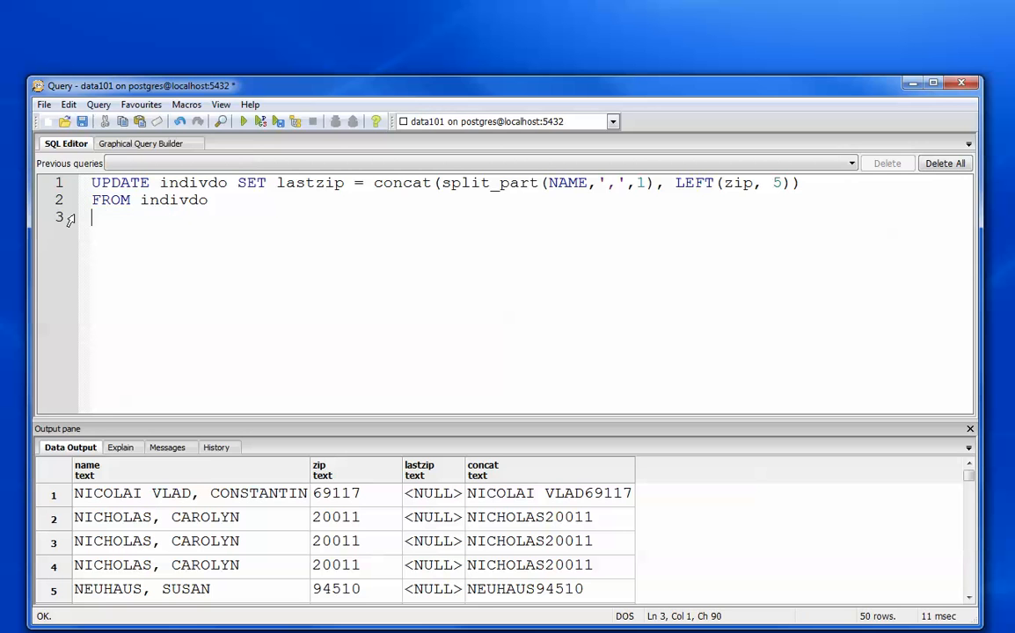
pyautogui.press('BackSpace')
pyautogui.press('BackSpace')
pyautogui.press('BackSpace')
pyautogui.press('BackSpace')
pyautogui.press('BackSpace')
pyautogui.press('BackSpace')
pyautogui.press('BackSpace')
pyautogui.press('BackSpace')
pyautogui.press('BackSpace')
pyautogui.press('BackSpace')
pyautogui.press('BackSpace')
pyautogui.press('BackSpace')
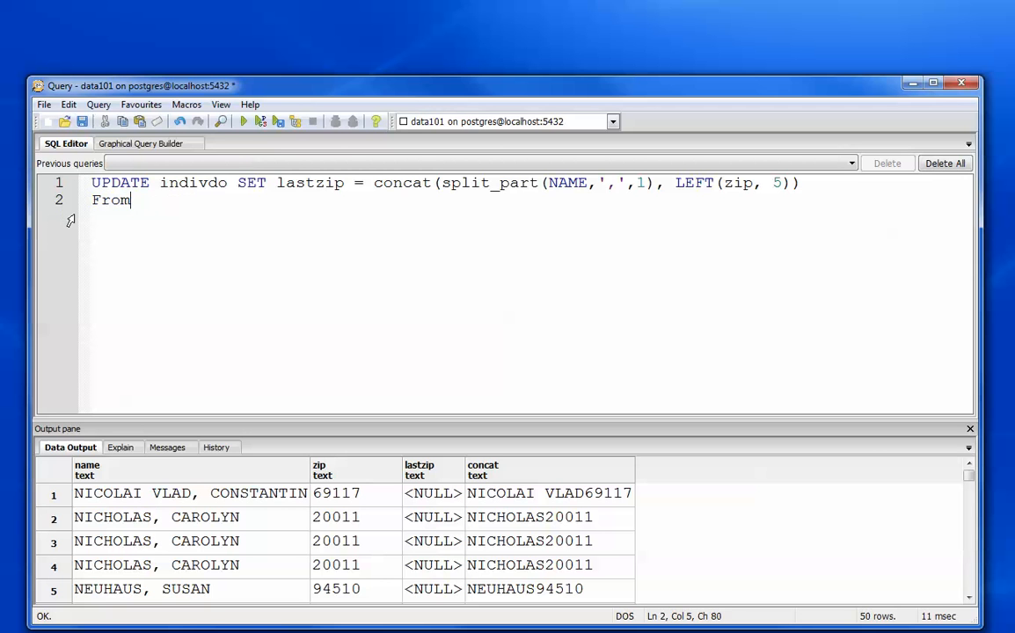
pyautogui.write('r')
pyautogui.press('BackSpace')
pyautogui.press('BackSpace')
pyautogui.write(';')
pyautogui.press('F5')
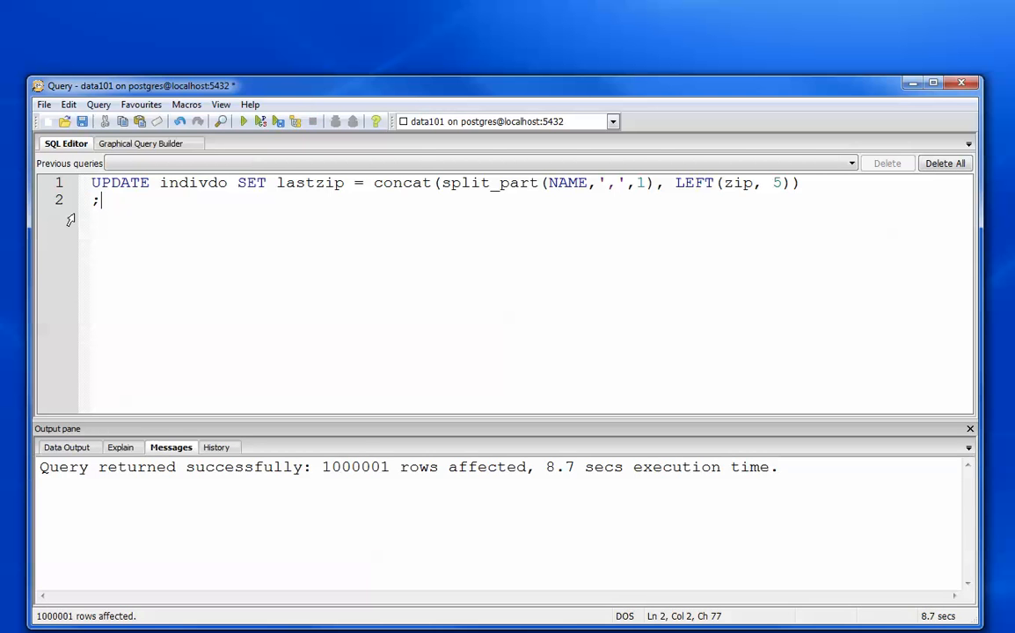
# - Replace the UPDATE statement with a new query line reading SELECT NAME, zip, lastzip
pyautogui.moveTo(97, 200); pyautogui.dragTo(80, 178)
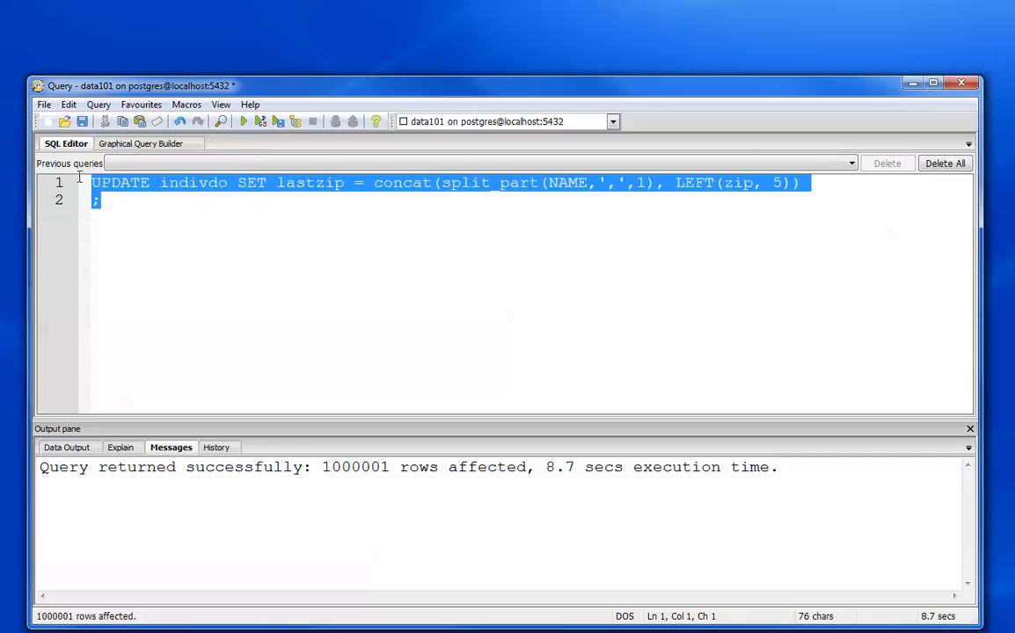
pyautogui.write('select')
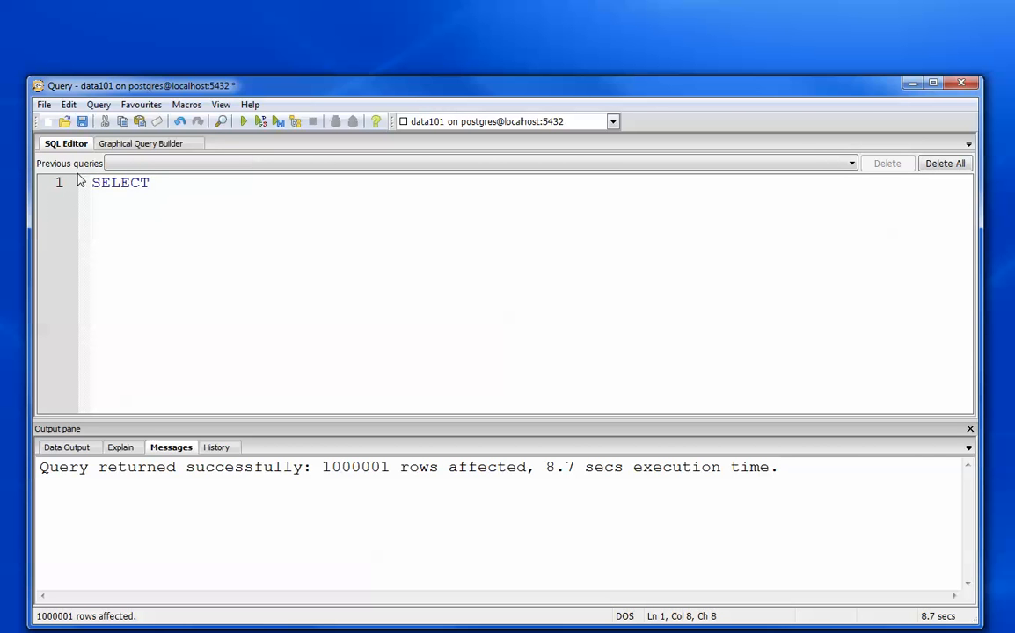
pyautogui.write(' name')
pyautogui.press('BackSpace')
pyautogui.write(', zip,')
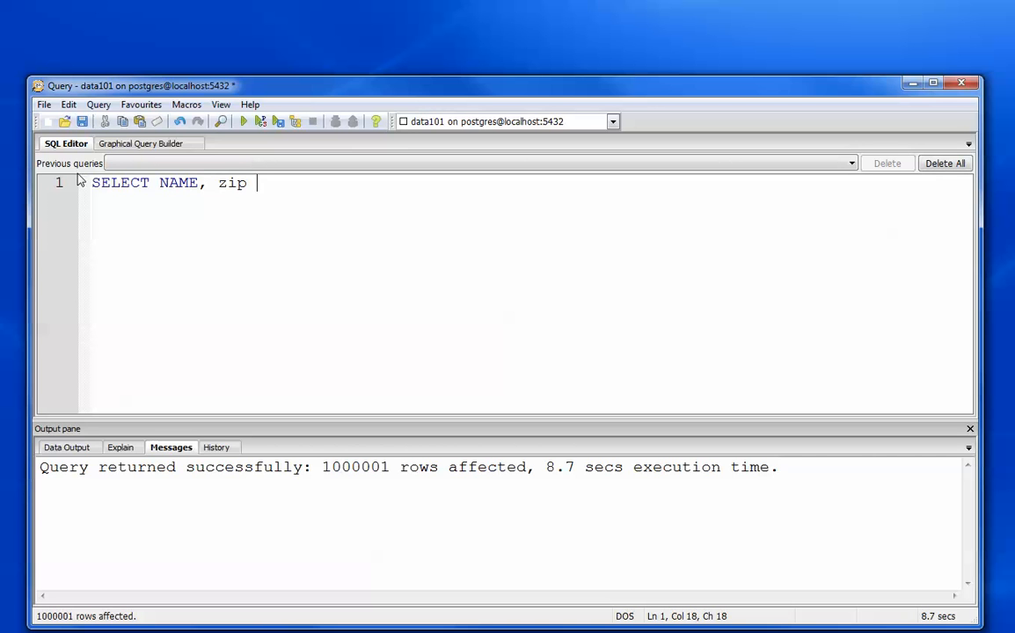
pyautogui.press('BackSpace')
pyautogui.write(', lastzip')
pyautogui.press('Return')
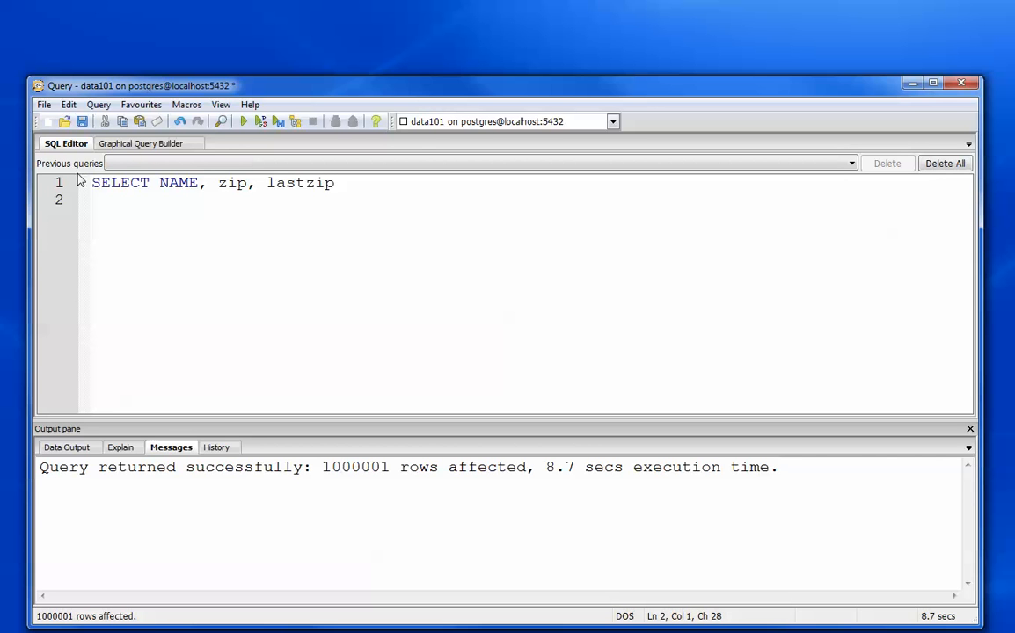
# - Complete the query with FROM indivdo and LIMIT 50; on separate lines and run it
pyautogui.write('FROM indivdo')
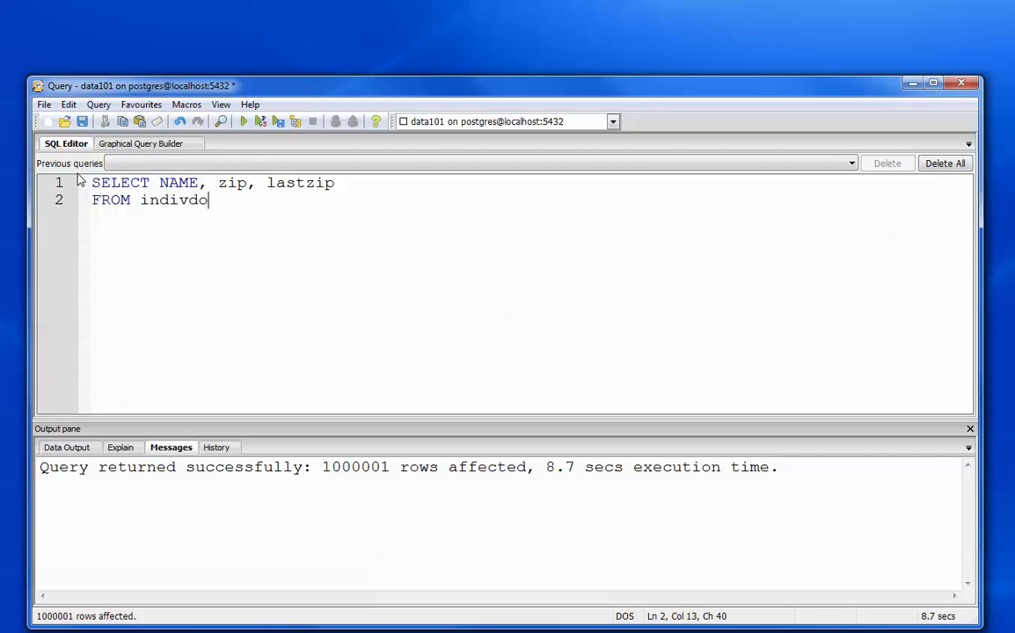
pyautogui.press('Return')
pyautogui.write('limit ')
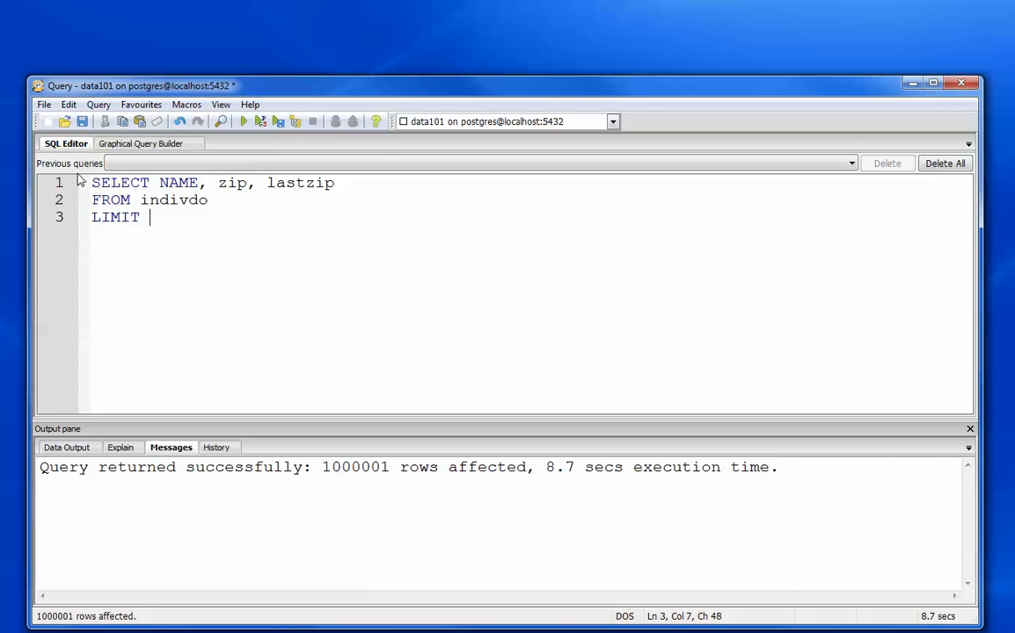
pyautogui.write('50;')
pyautogui.click(240, 121)
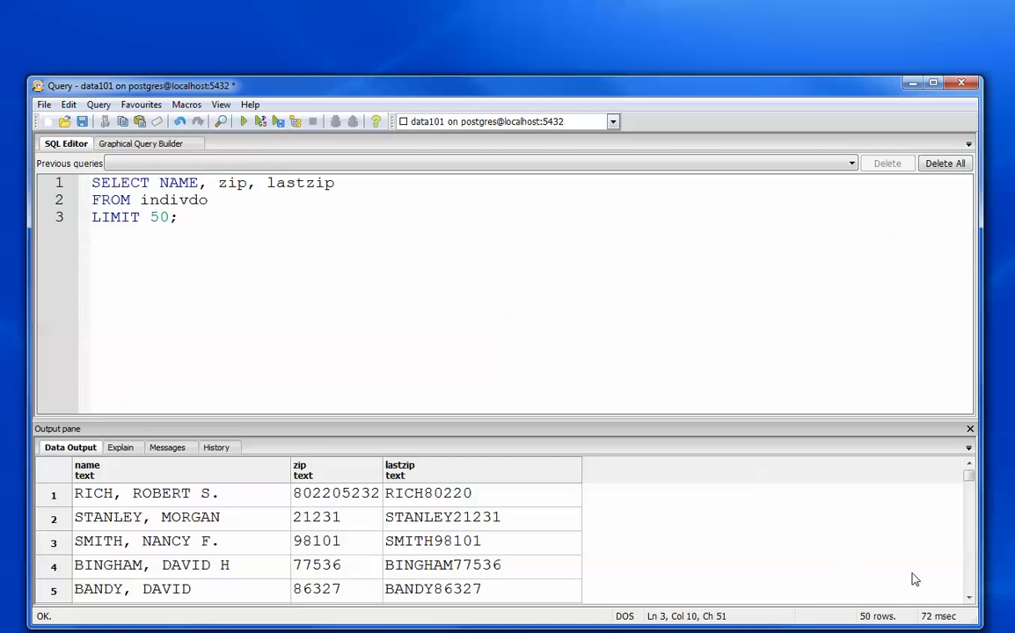
# - Examine the returned rows, comparing each lastzip value with the last name and first five zip digits
pyautogui.click(968, 598)
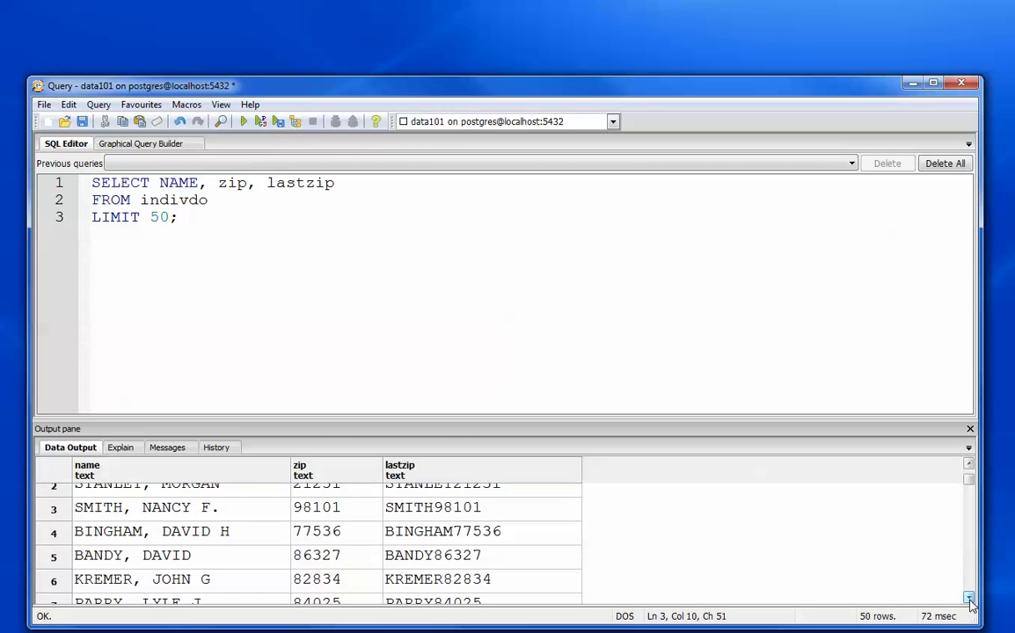
pyautogui.click(969, 600)
pyautogui.click(970, 600)
pyautogui.click(969, 600)
pyautogui.click(969, 599)
pyautogui.click(969, 600)
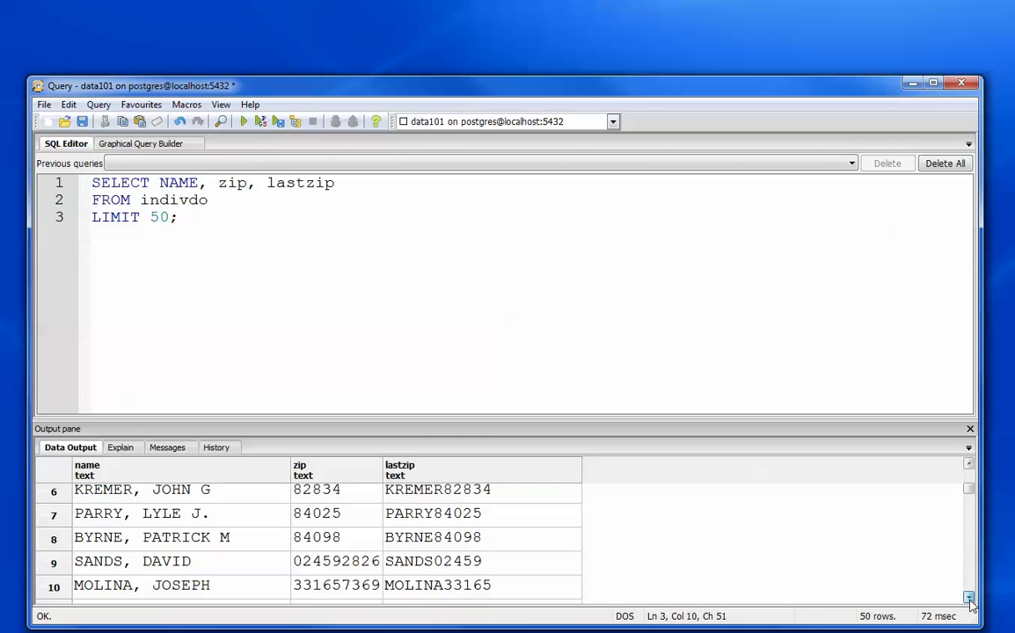
pyautogui.click(969, 600)
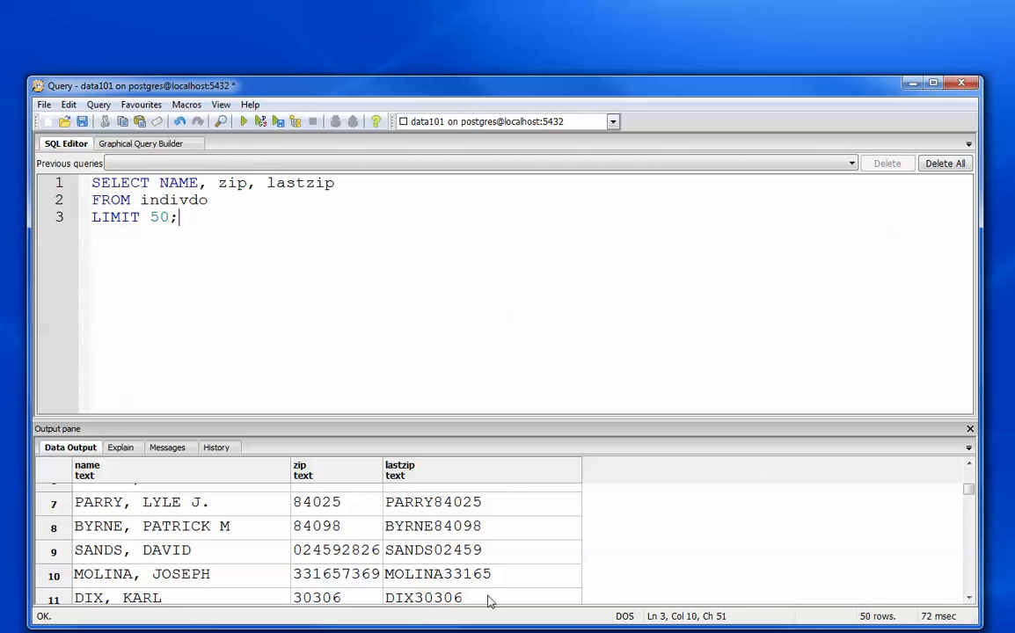
pyautogui.click(970, 598)
pyautogui.click(969, 599)
pyautogui.click(969, 598)
pyautogui.click(969, 599)
pyautogui.click(969, 599)
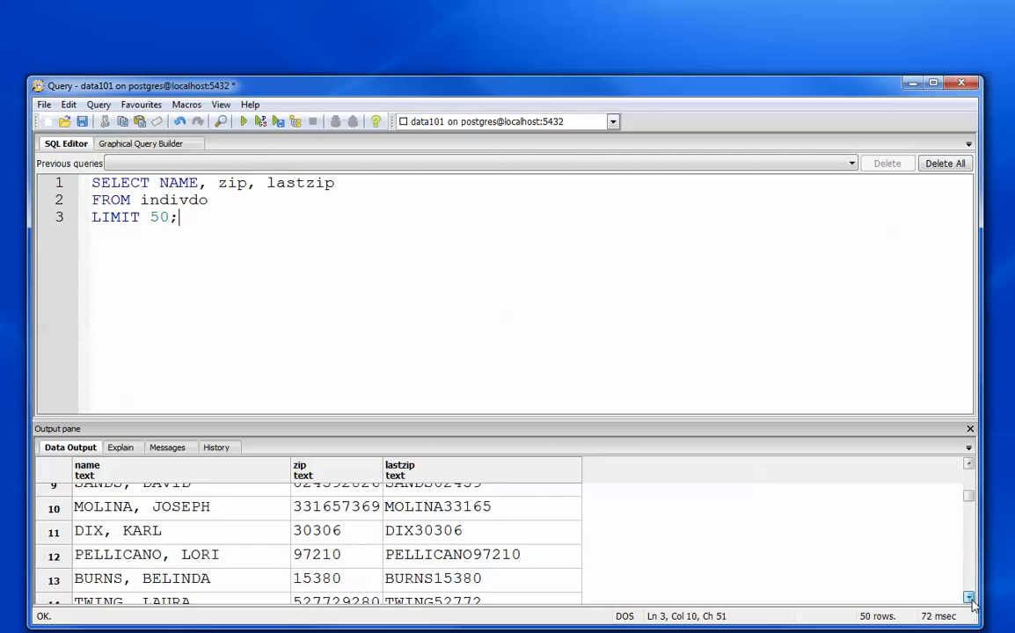
pyautogui.click(969, 599)
pyautogui.click(970, 599)
pyautogui.click(970, 599)
pyautogui.click(969, 599)
pyautogui.click(970, 599)
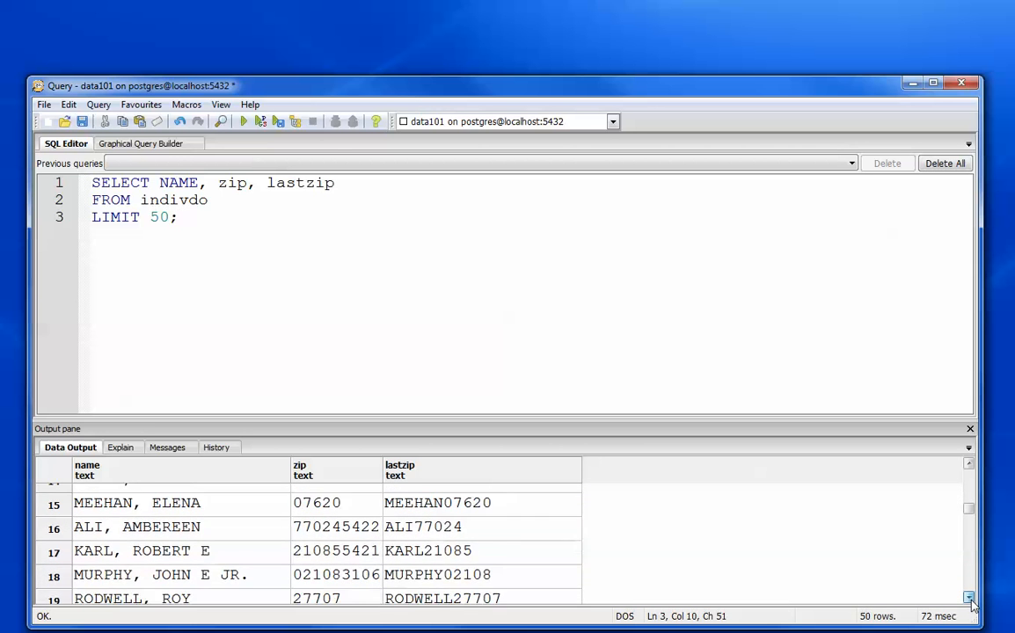
pyautogui.click(969, 599)
pyautogui.click(969, 599)
pyautogui.click(969, 599)
pyautogui.click(970, 599)
pyautogui.click(969, 599)
pyautogui.click(969, 599)
pyautogui.click(969, 599)
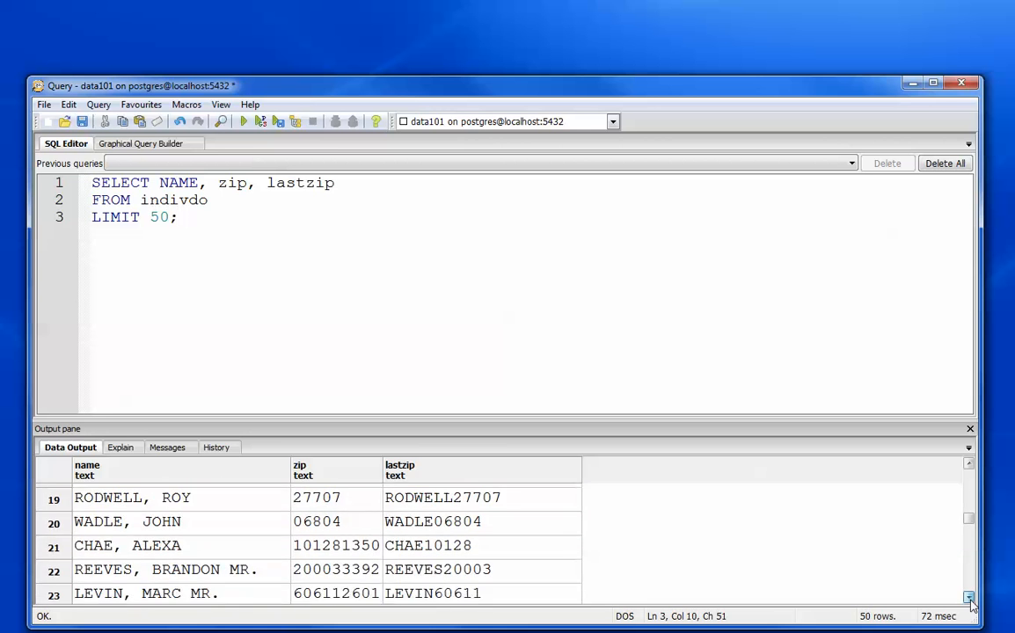
pyautogui.click(969, 599)
pyautogui.click(970, 598)
pyautogui.click(969, 599)
pyautogui.click(970, 599)
pyautogui.click(969, 599)
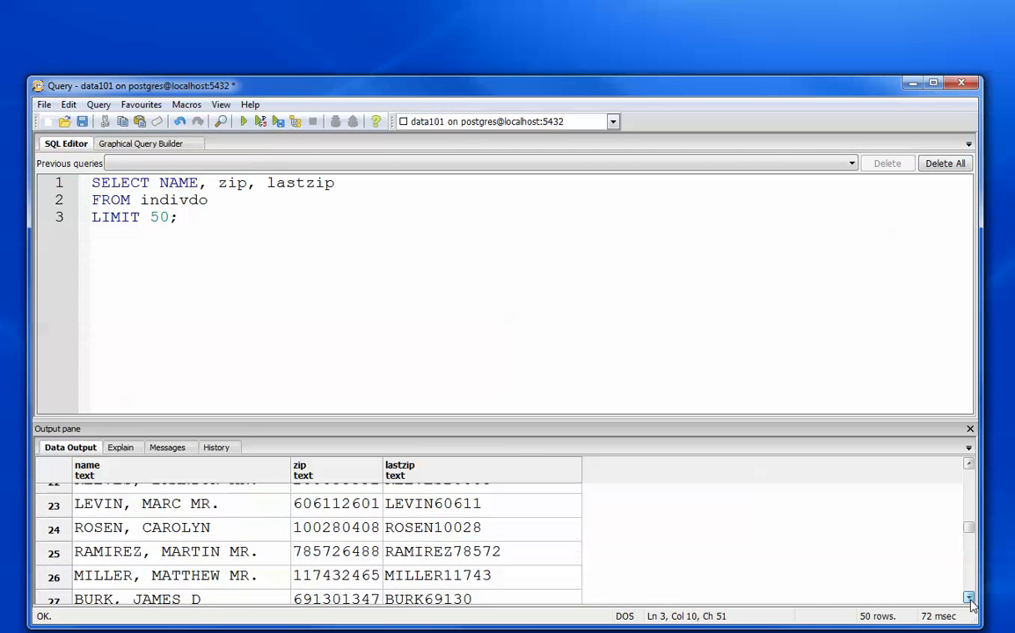
pyautogui.click(969, 599)
pyautogui.click(969, 599)
pyautogui.click(969, 599)
pyautogui.click(969, 599)
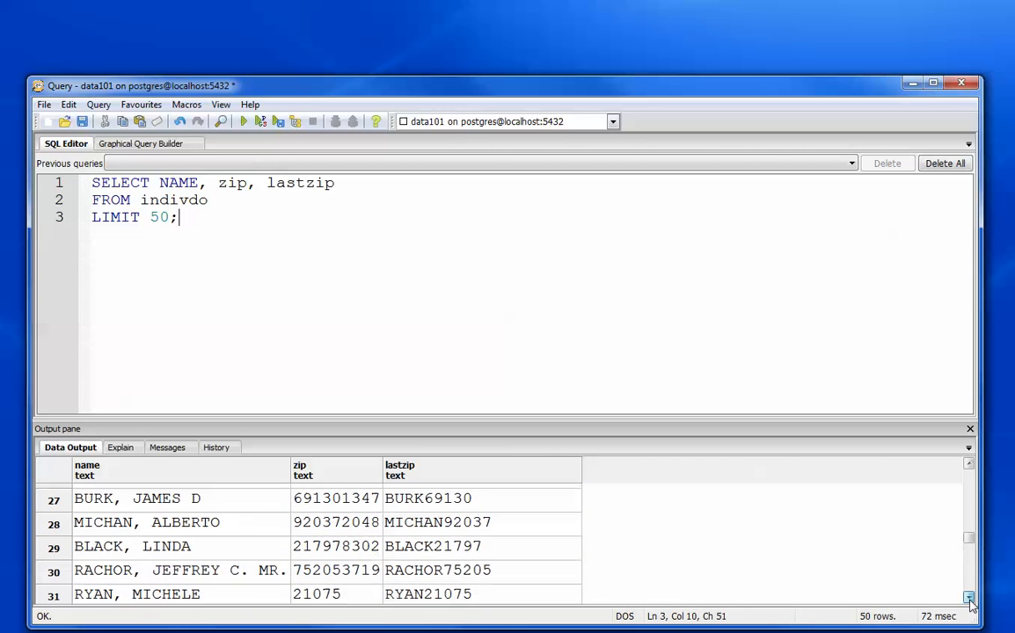
pyautogui.click(970, 599)
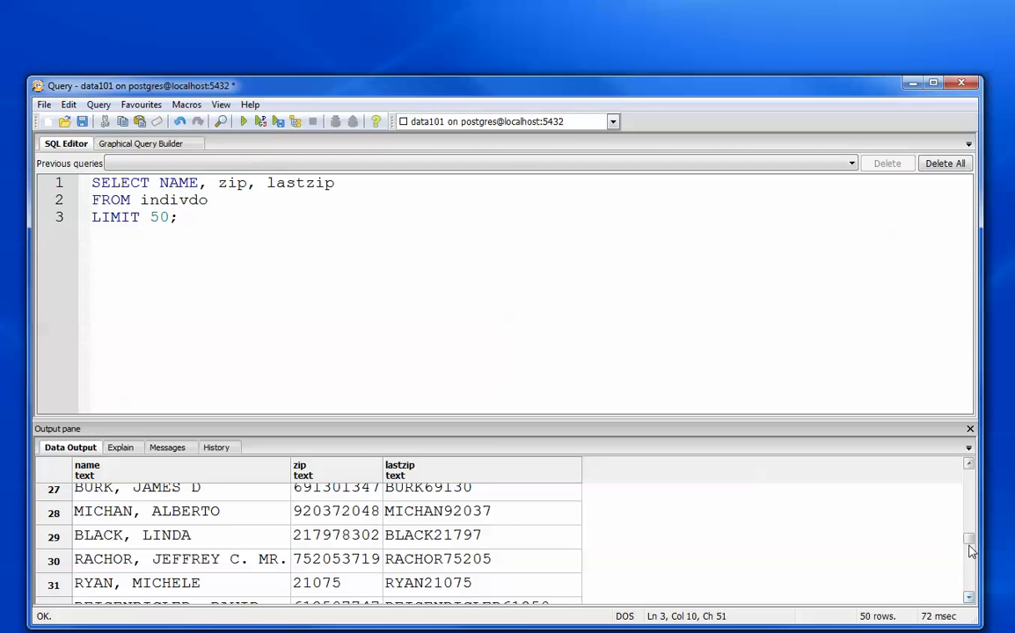
pyautogui.moveTo(969, 543); pyautogui.dragTo(969, 582)
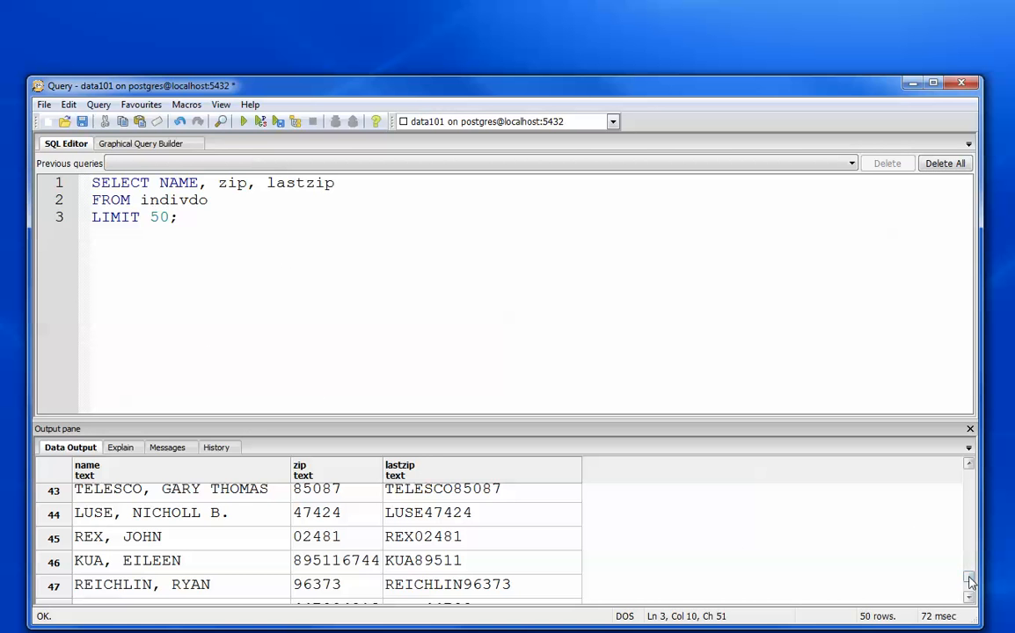
pyautogui.moveTo(970, 580); pyautogui.dragTo(970, 474)
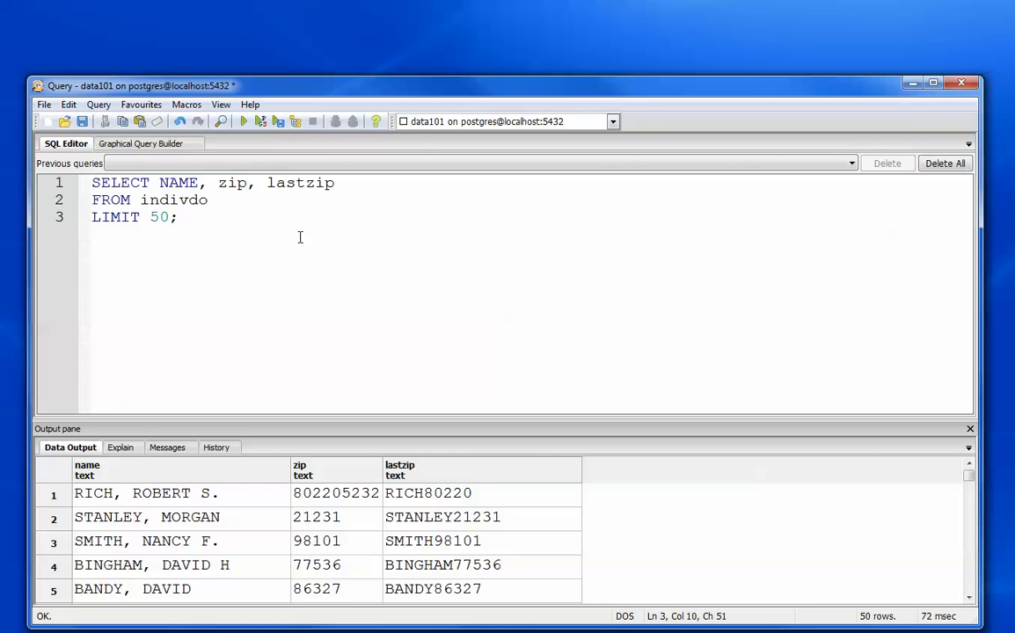
# - Insert the condition WHERE zip =21231 on a new line between FROM indivdo and LIMIT 50, and run the query
pyautogui.press('Up')
pyautogui.press('Right')
pyautogui.press('Right')
pyautogui.press('Right')
pyautogui.press('Right')
pyautogui.press('Left')
pyautogui.press('Return')
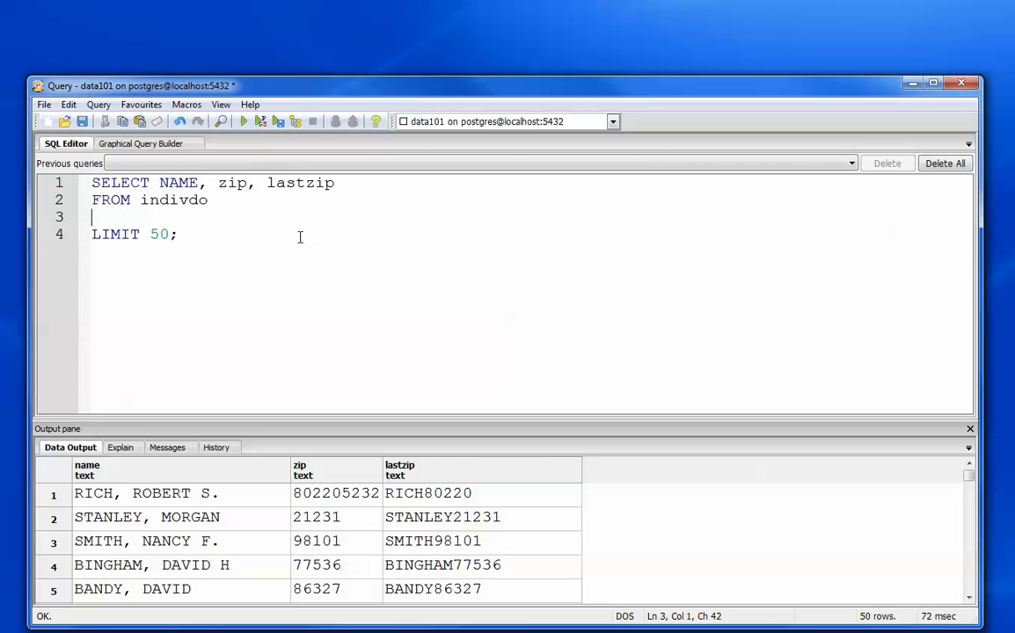
pyautogui.write('WHERE zip')
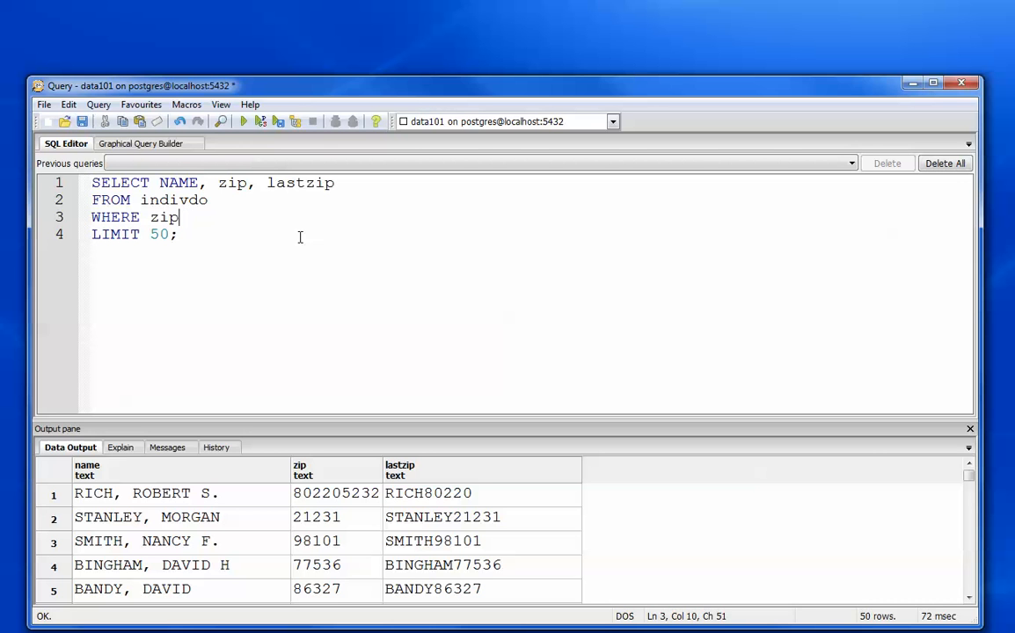
pyautogui.write(' =21231')
pyautogui.press('Left')
pyautogui.press('Left')
pyautogui.press('Left')
pyautogui.press('Left')
pyautogui.press('Left')
pyautogui.click(244, 125)
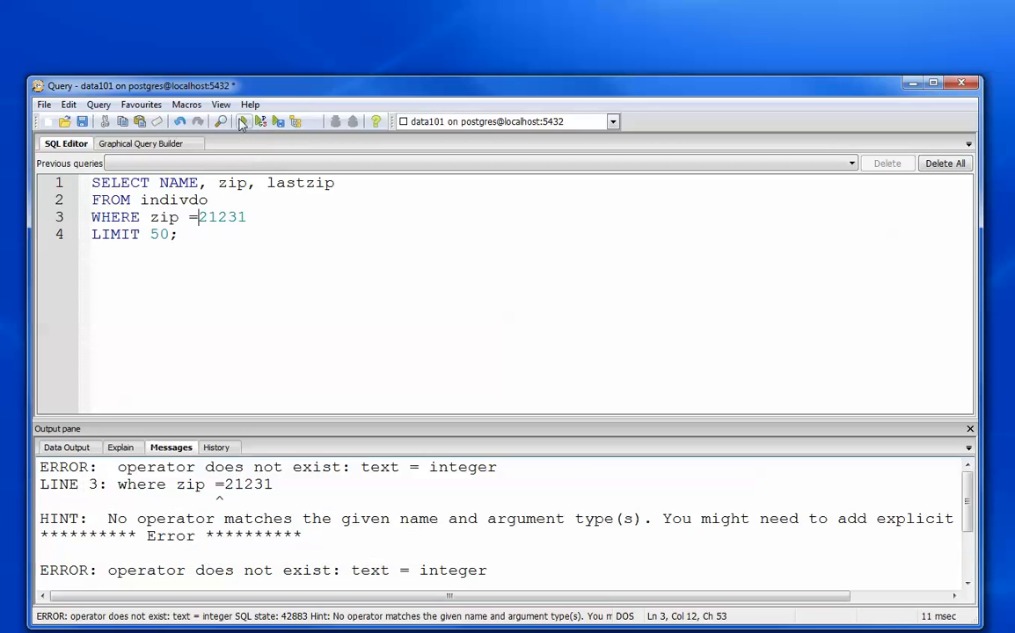
# - Enclose the 21231 value in the WHERE condition in single quotes and run the query again
pyautogui.click(197, 217)
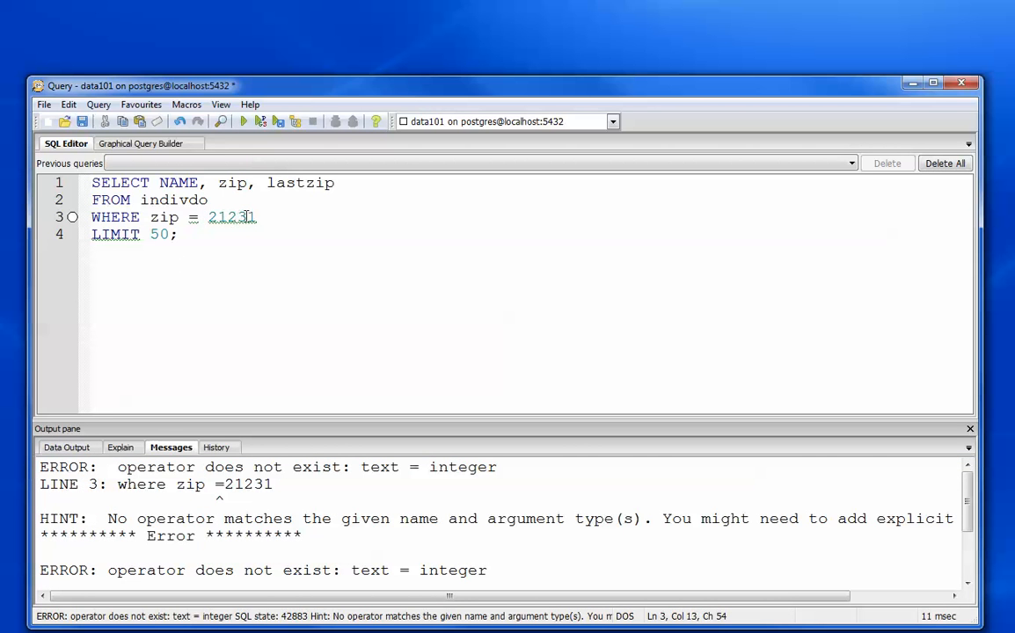
pyautogui.write("'")
pyautogui.press('Right')
pyautogui.press('Right')
pyautogui.press('Right')
pyautogui.press('Right')
pyautogui.press('Right')
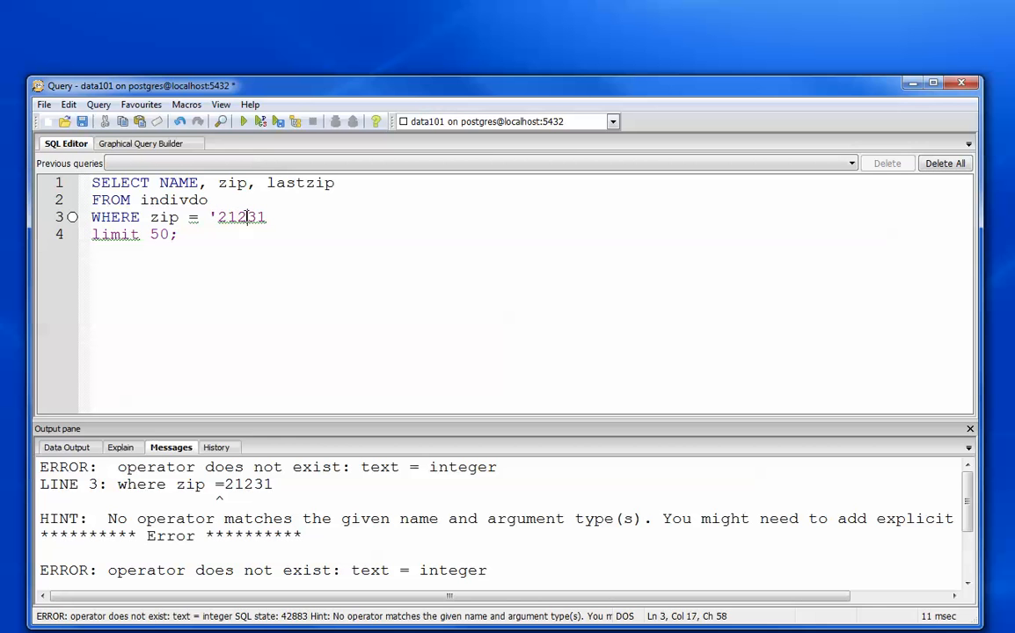
pyautogui.write("'")
pyautogui.click(245, 123)
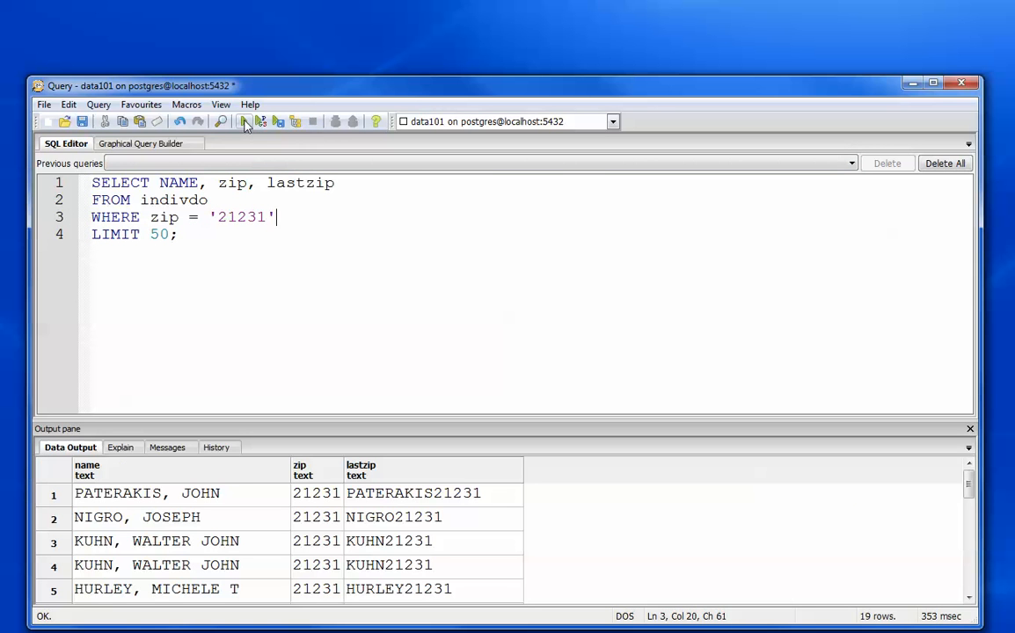